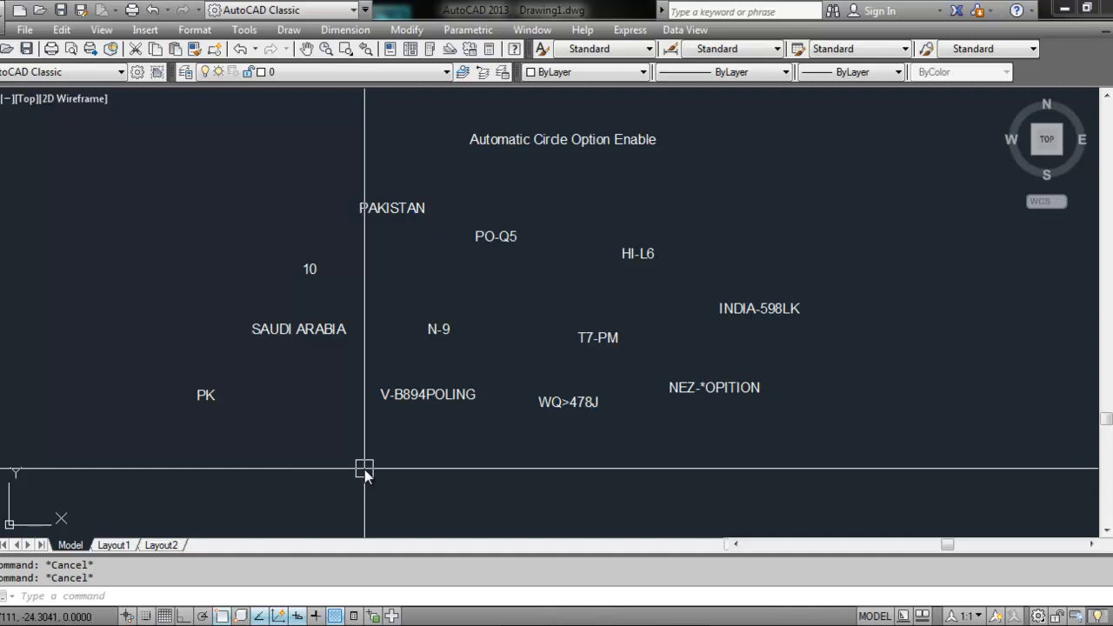
left_click(495, 458)
key("Escape")
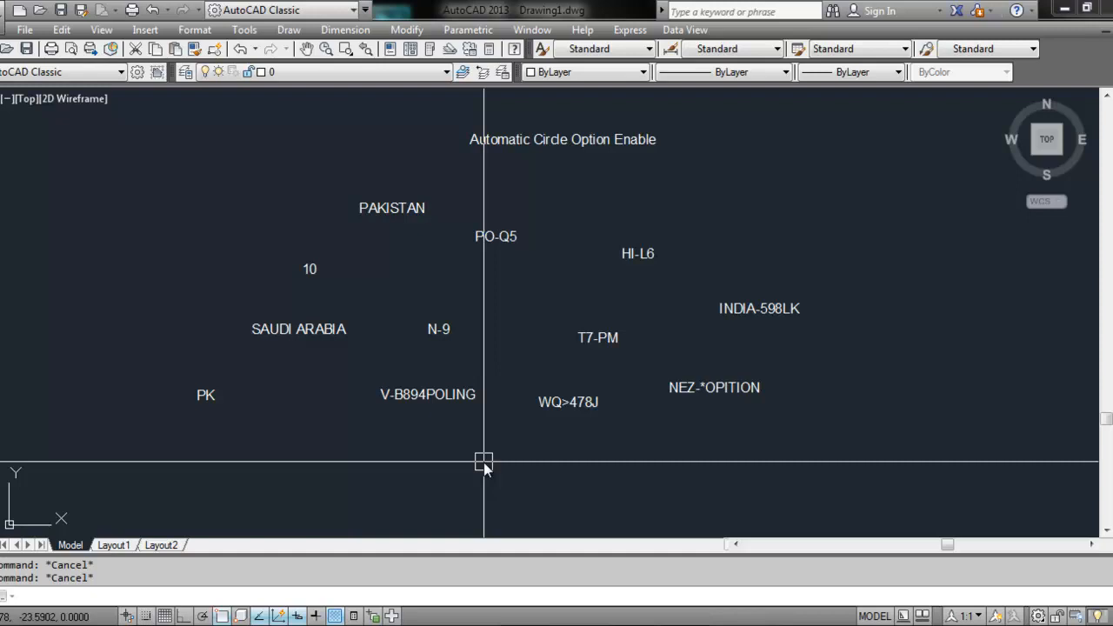
left_click(506, 478)
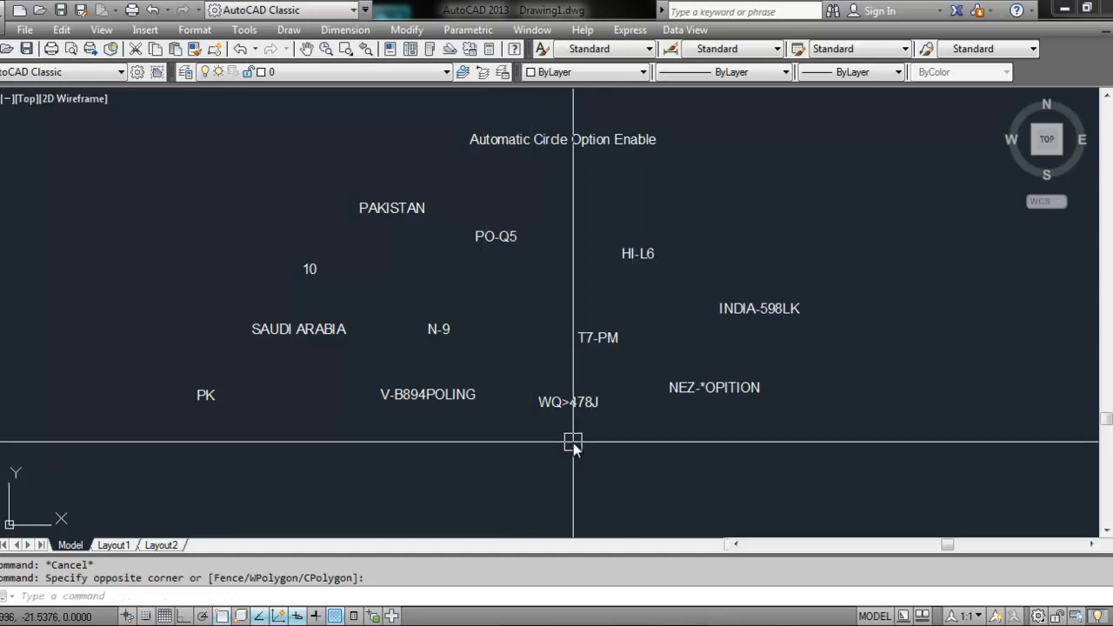
left_click(553, 452)
left_click(553, 452)
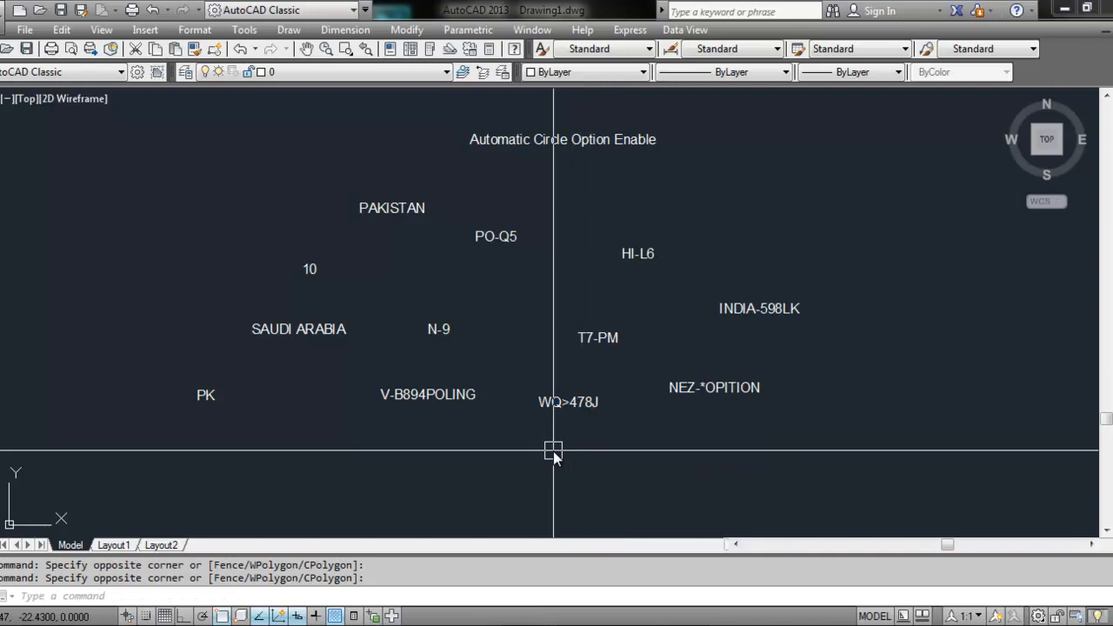
key("Escape")
key("Escape")
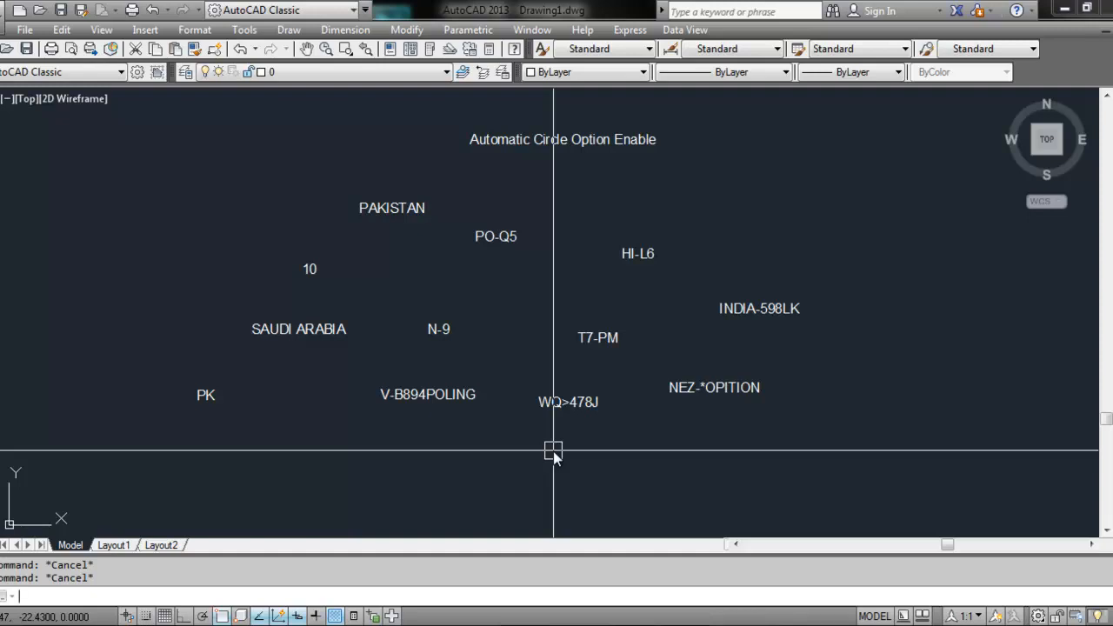
Run TCI on all text labels below the title, enclosing them with constant-size circles at a distance offset factor of .30
type("m")
key("Return")
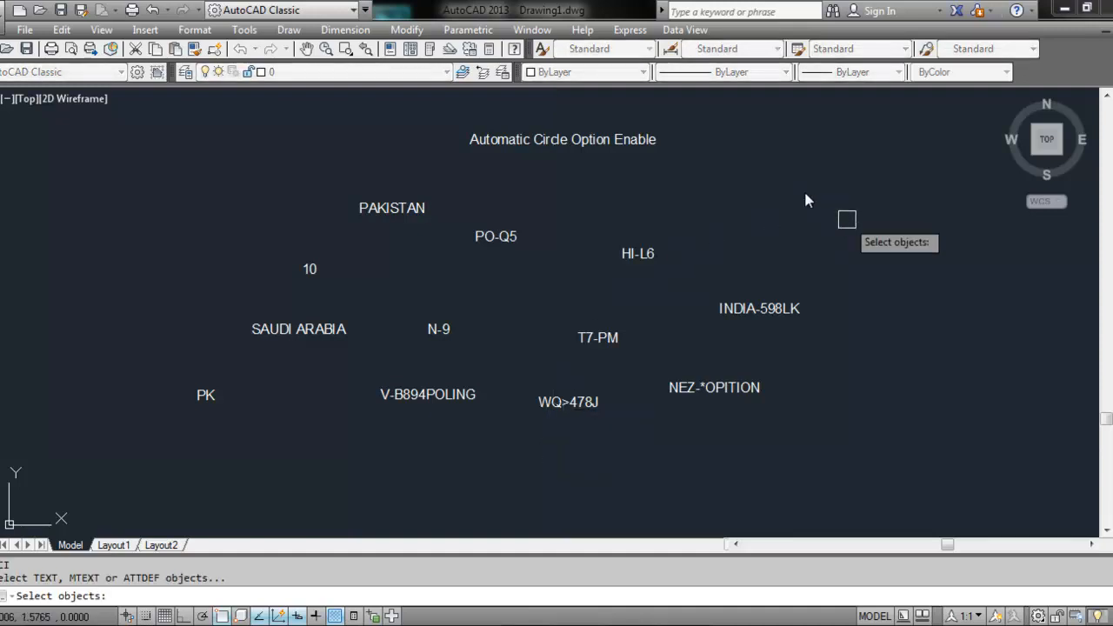
left_click(869, 169)
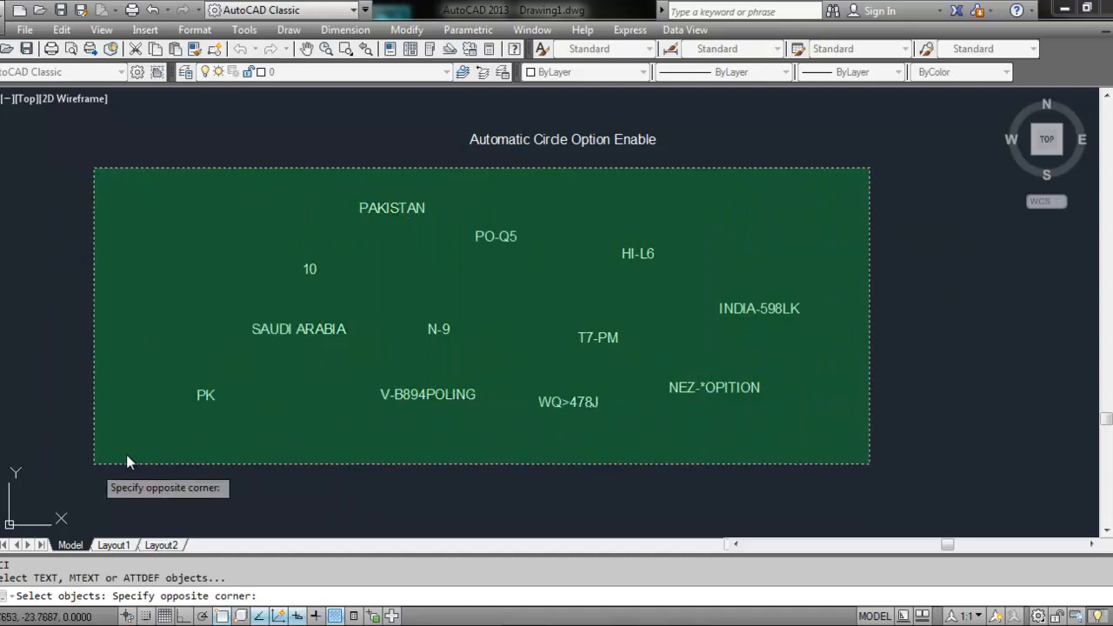
left_click(161, 449)
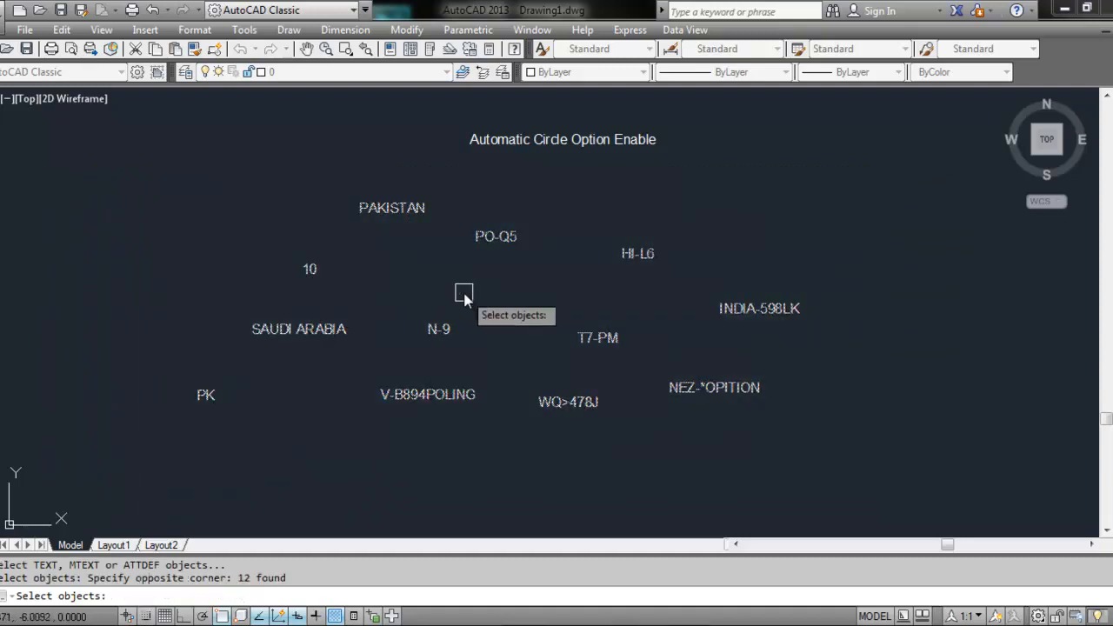
key("Return")
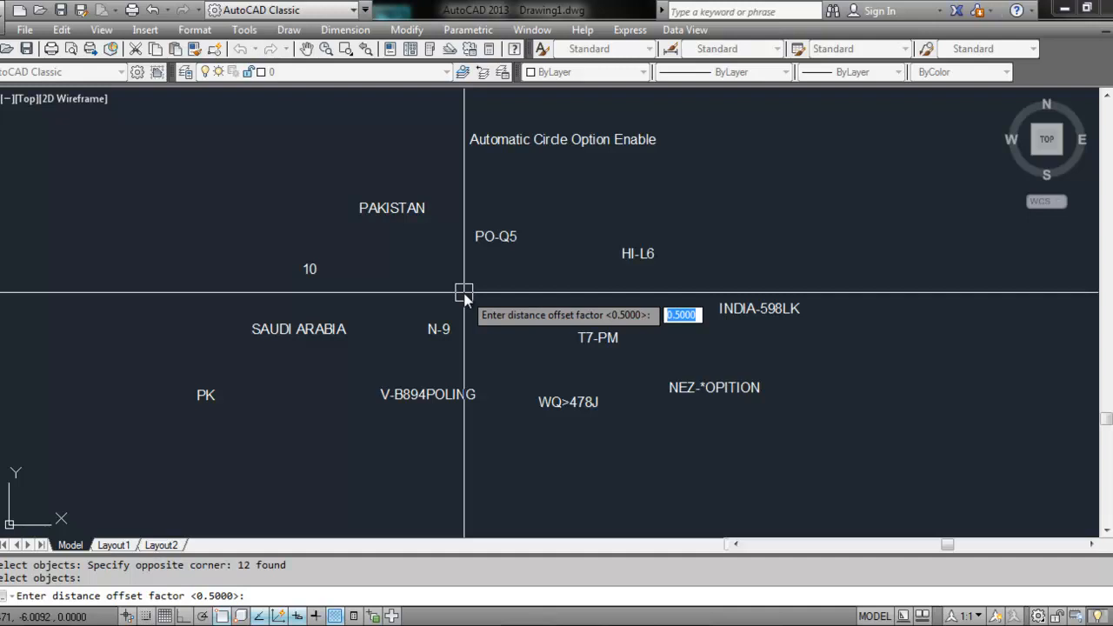
type(".35")
key("BackSpace")
type("0")
key("Return")
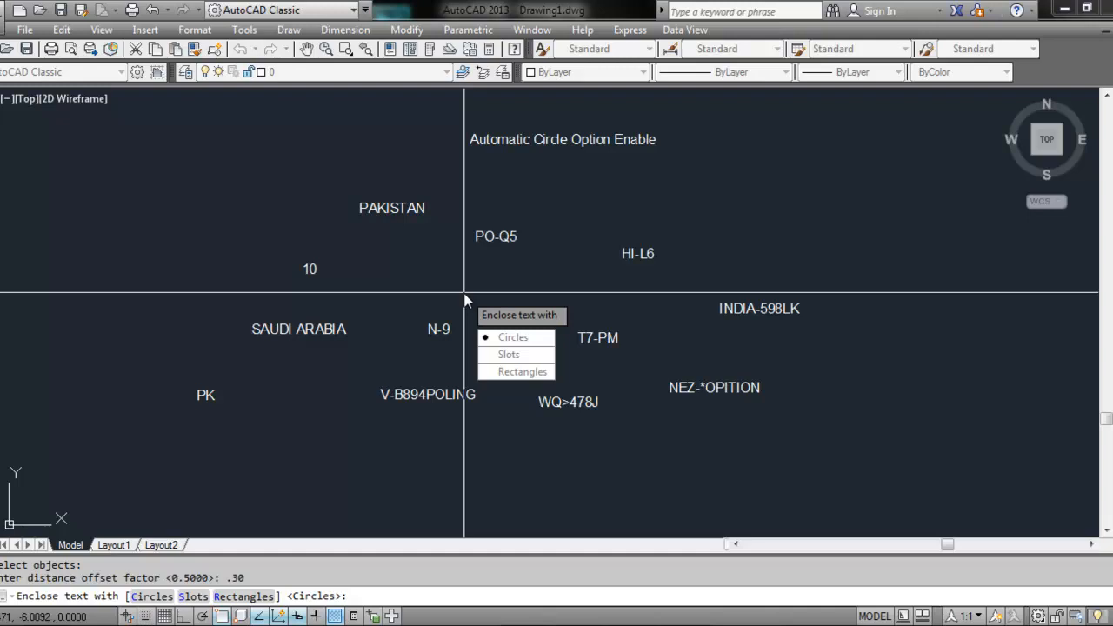
key("Return")
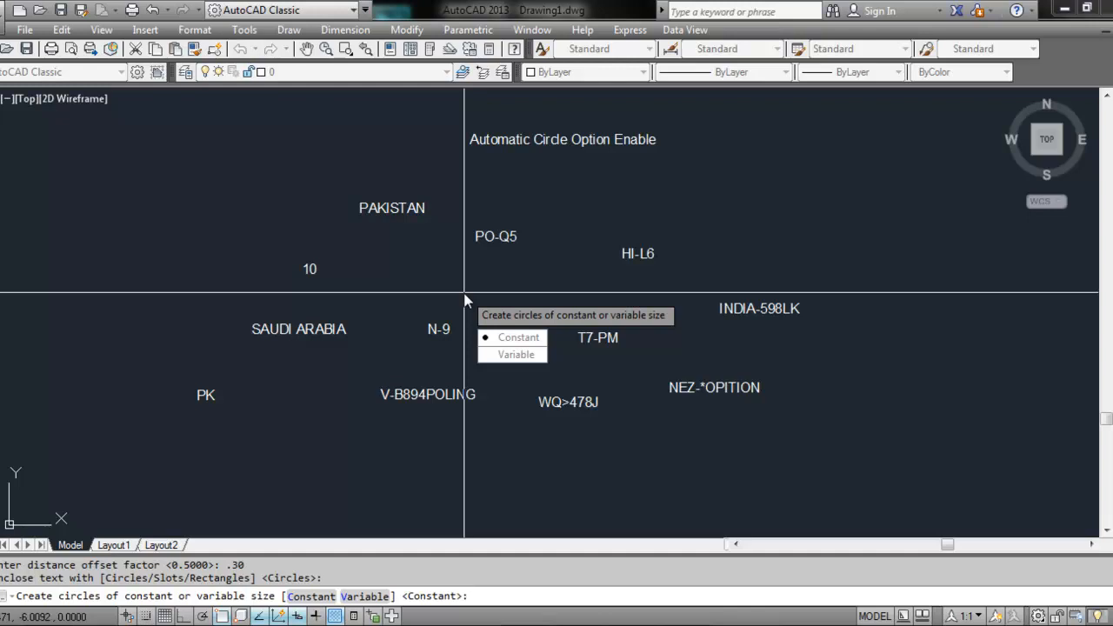
key("Return")
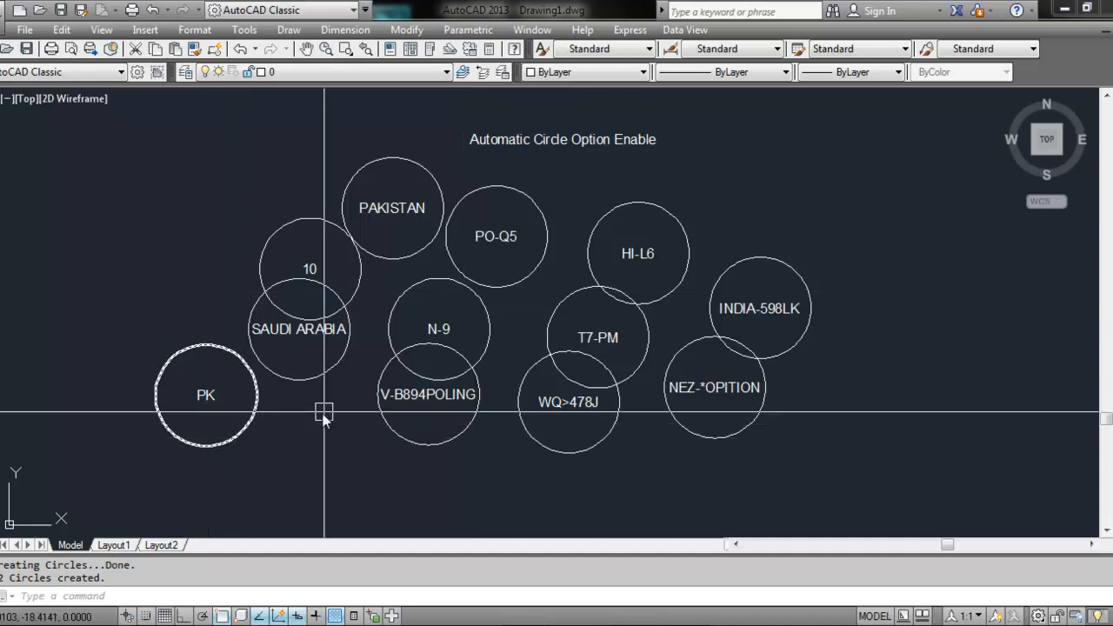
middle_click_drag(314, 436, 345, 432)
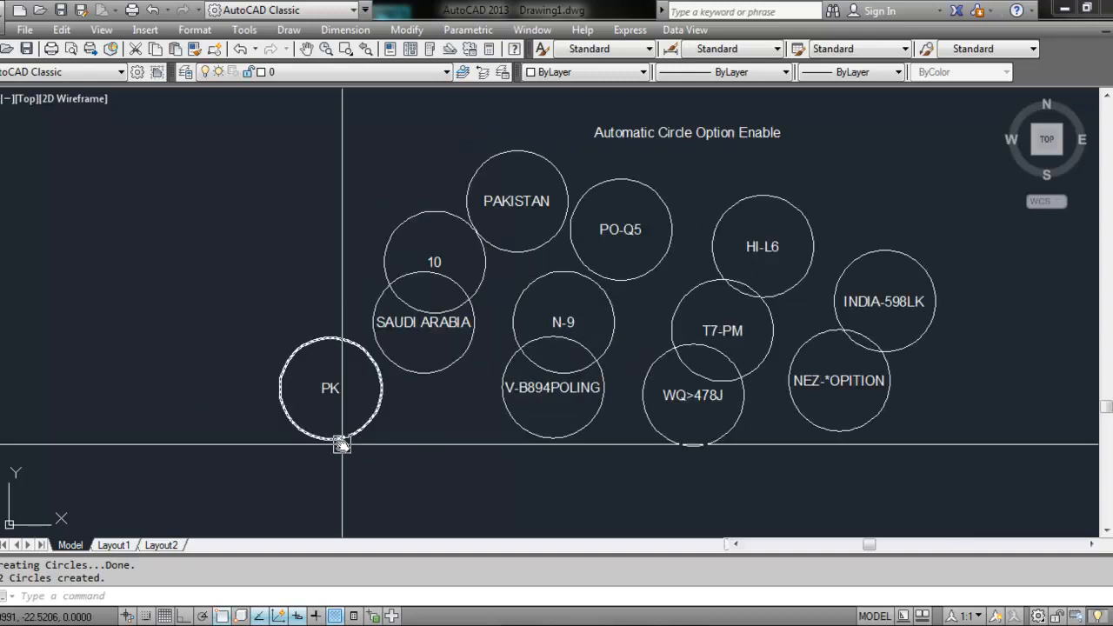
mouse_move(340, 443)
middle_mouse_down()
mouse_move(440, 449)
mouse_move(396, 446)
middle_mouse_up()
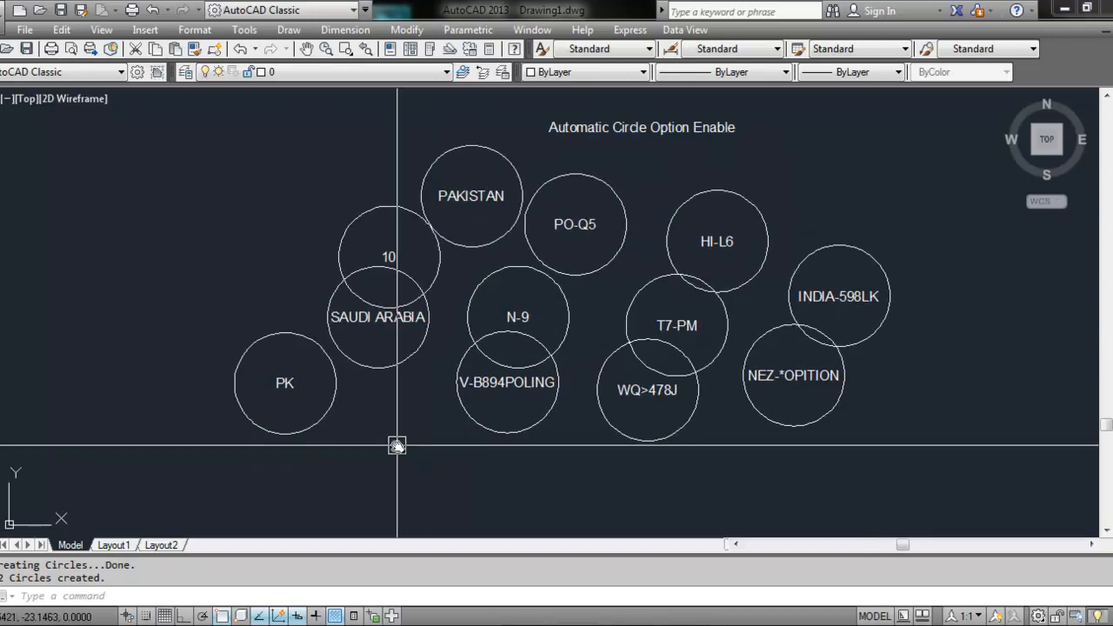
left_click(370, 444)
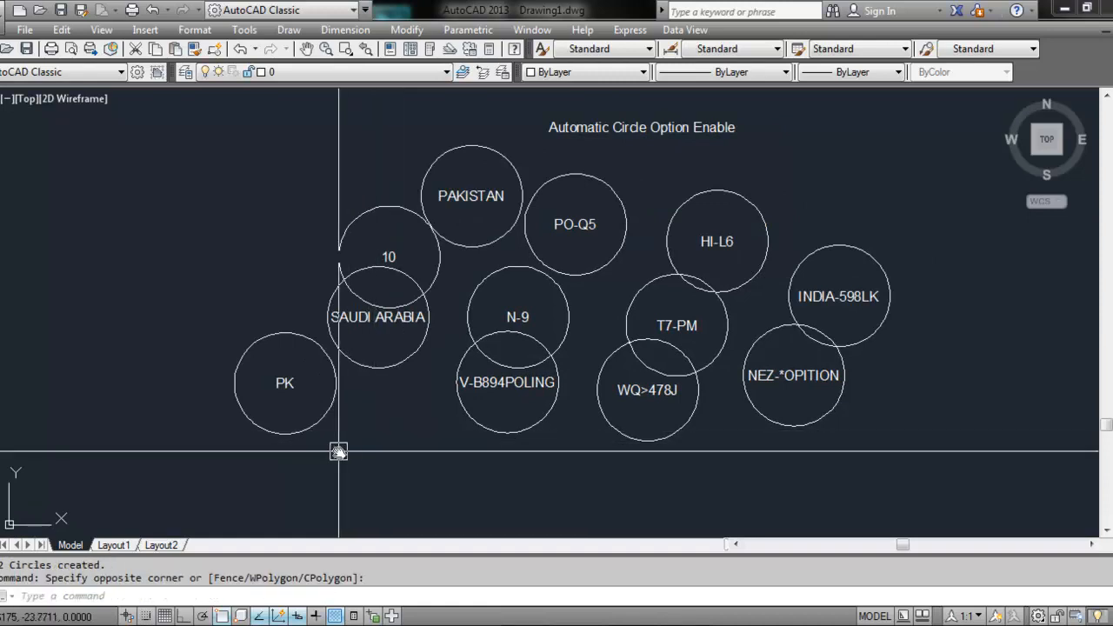
left_click(412, 446)
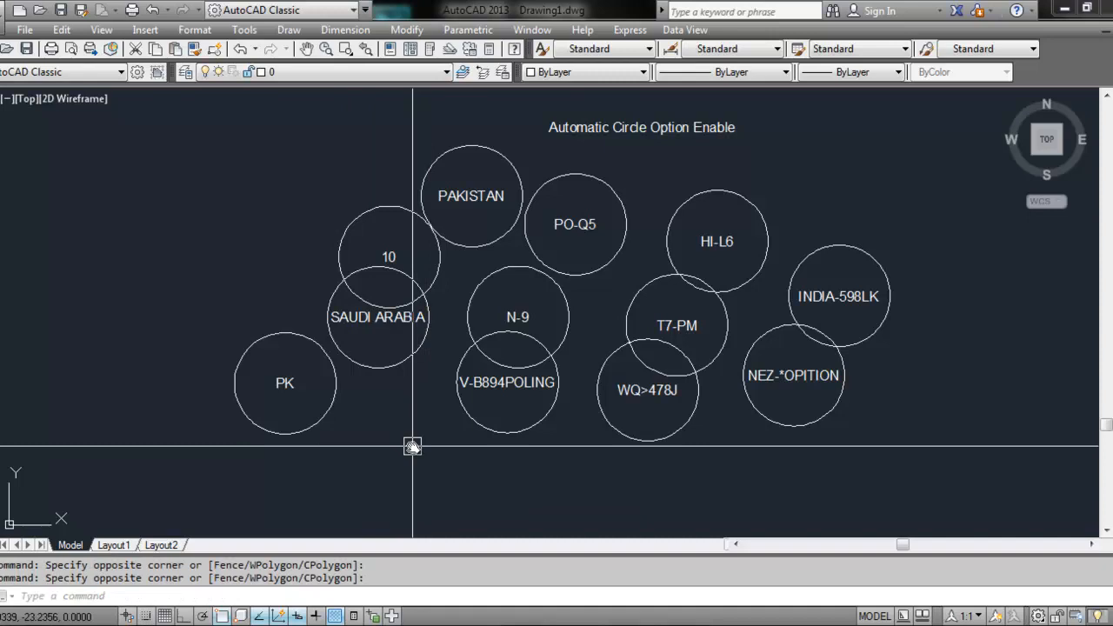
middle_click_drag(377, 355, 352, 378)
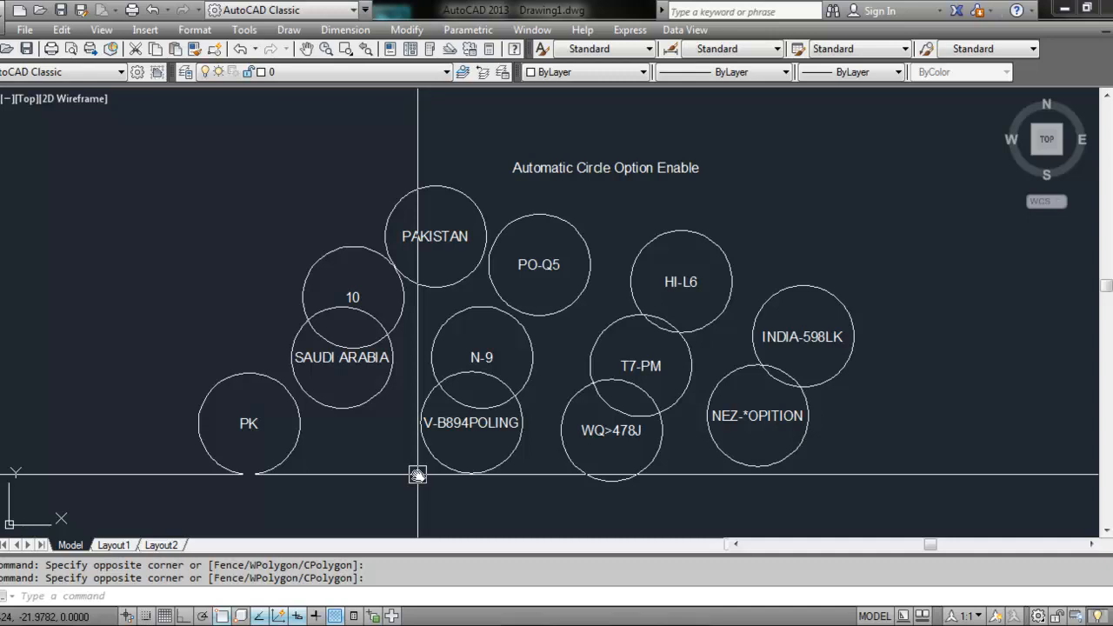
Undo the constant-size circles and the view changes so the text labels stand without enclosures
key("Escape")
key("Escape")
type("u")
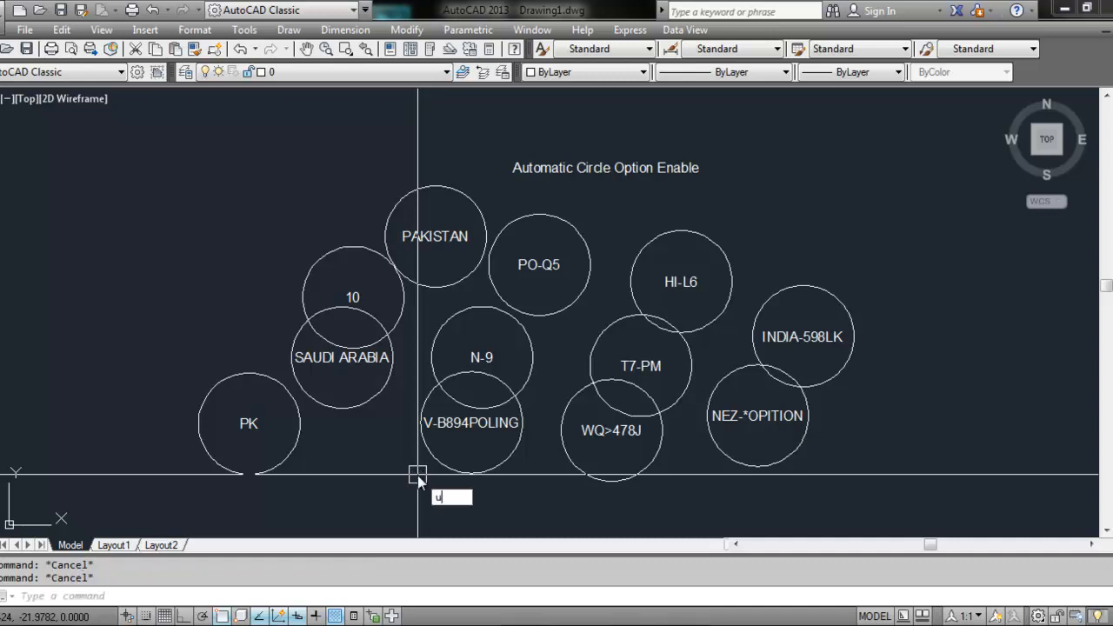
key("Return")
key("Return")
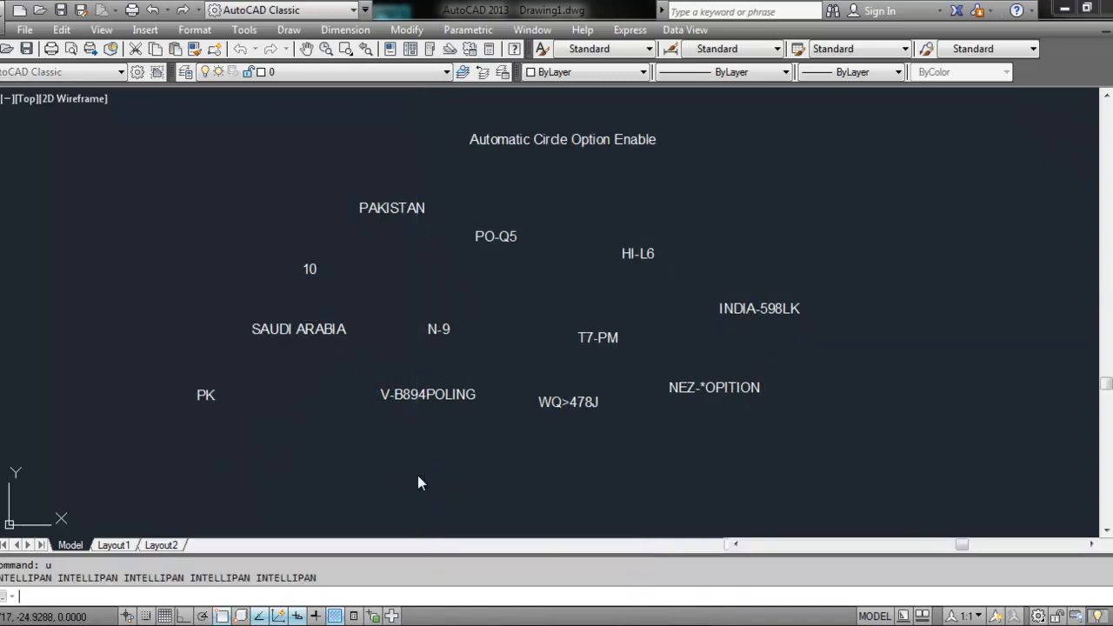
key("Escape")
key("Escape")
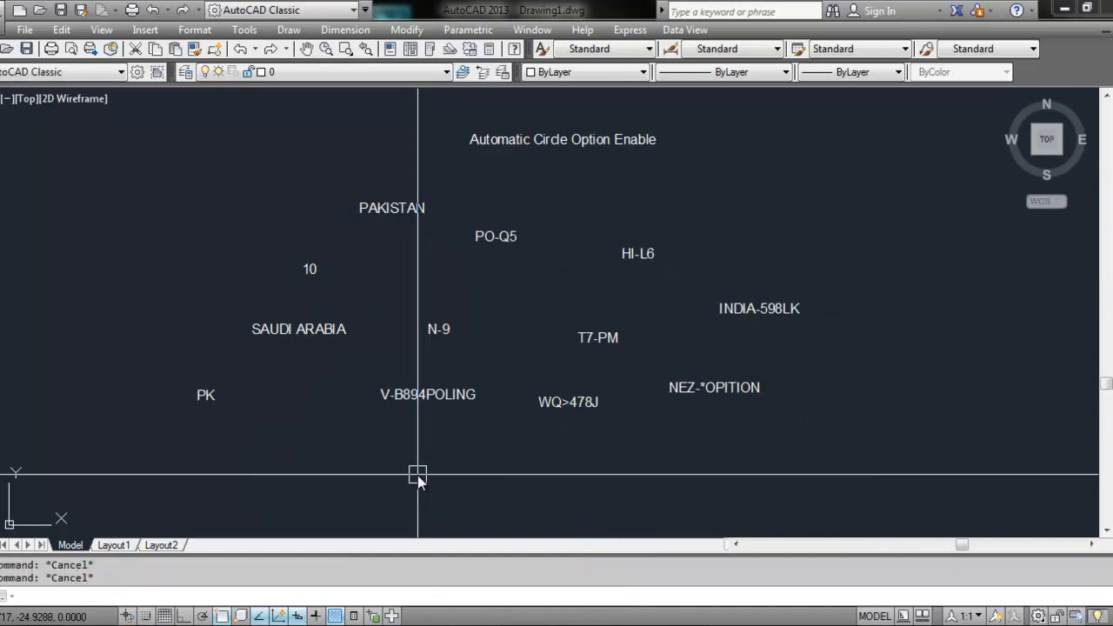
Run TCI on the same text labels, enclosing them with variable-size circles at the 0.3000 offset factor
type("ni")
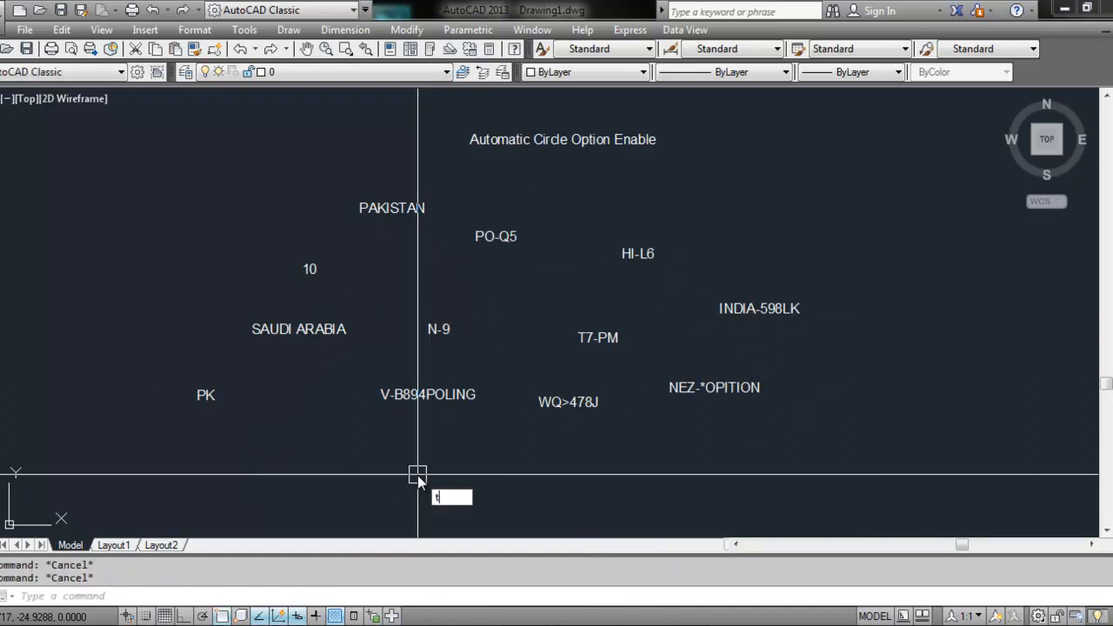
key("Return")
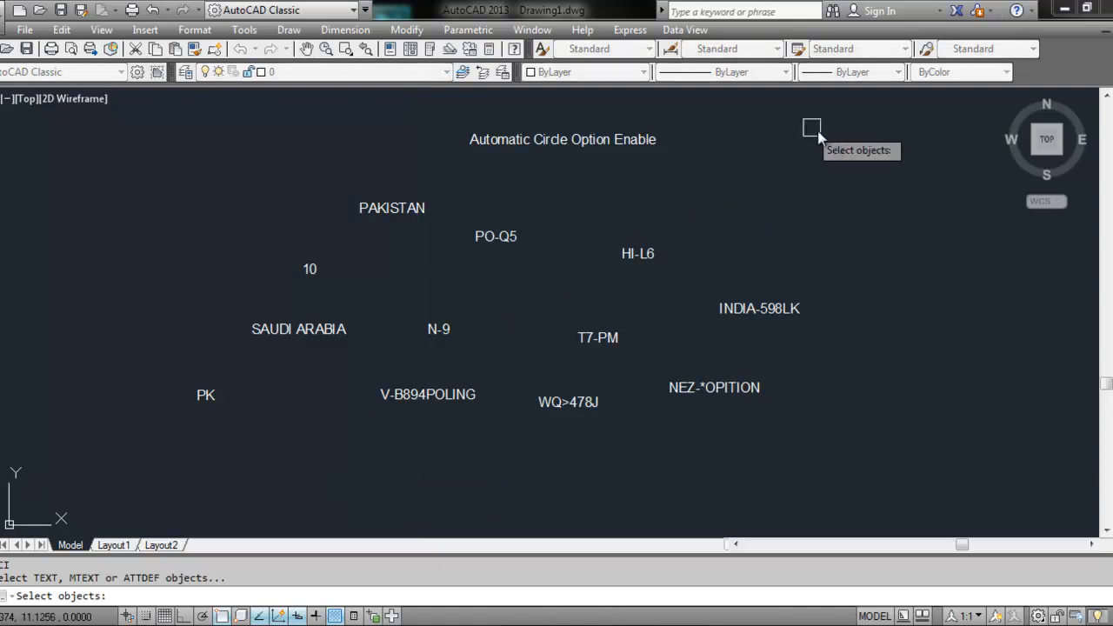
left_click(887, 186)
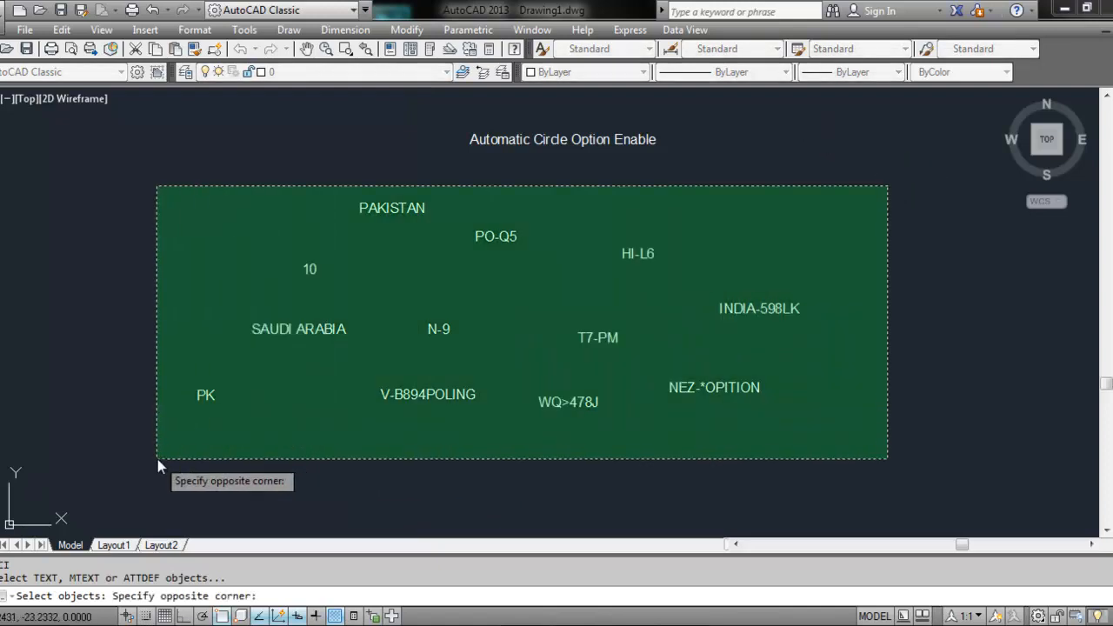
left_click(158, 459)
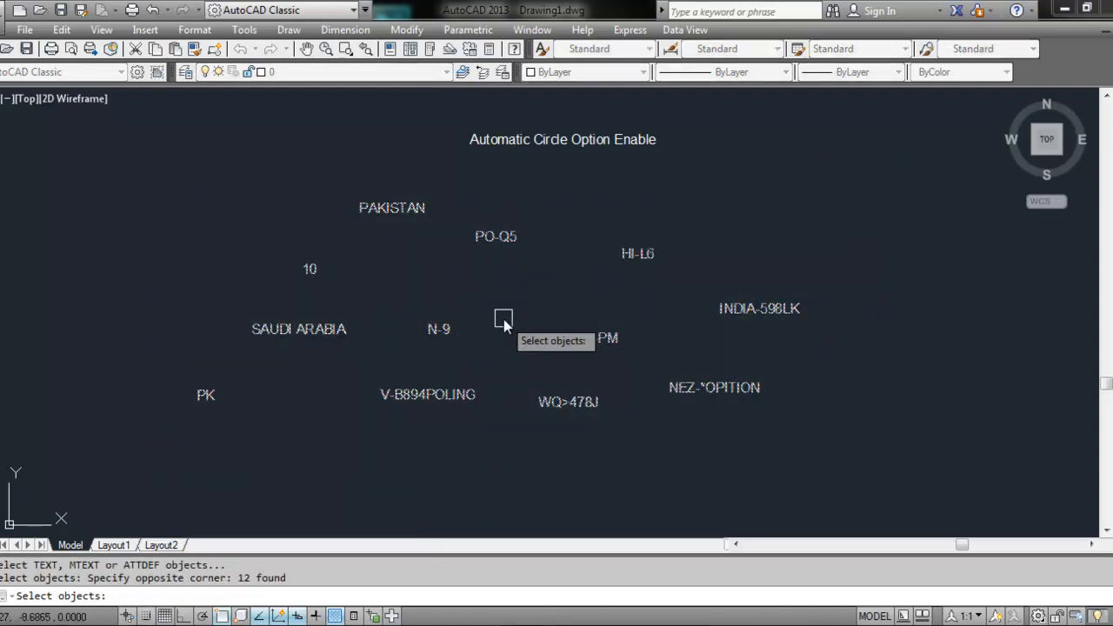
key("Return")
key("Return")
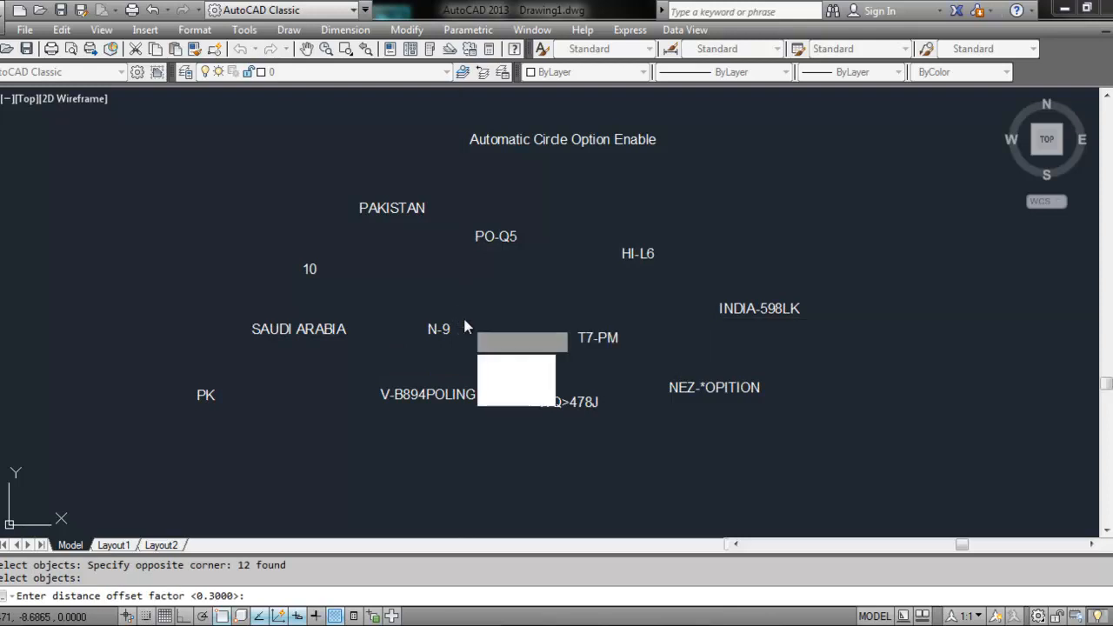
key("Return")
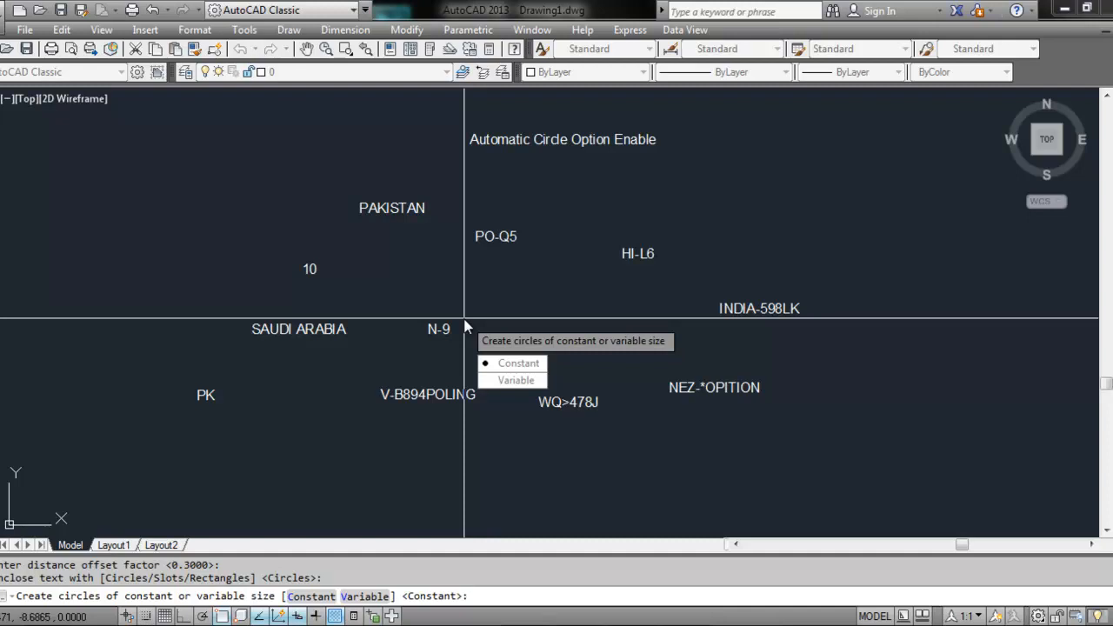
key("Down")
left_click(513, 381)
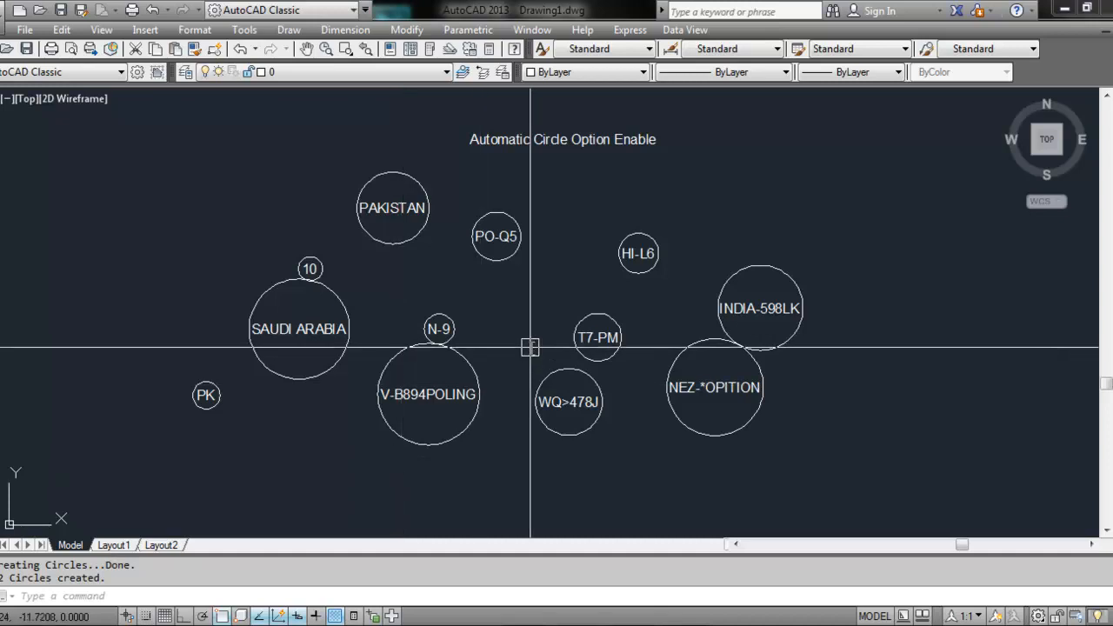
Undo the variable-size circles around the text labels
left_click(457, 355)
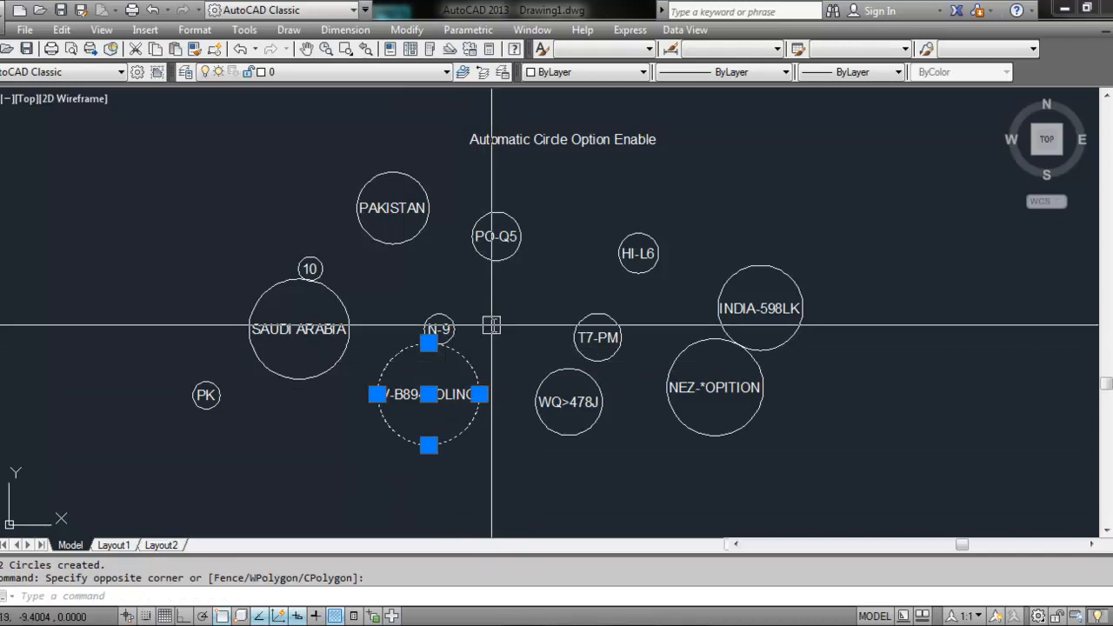
key("Escape")
key("Escape")
type("u")
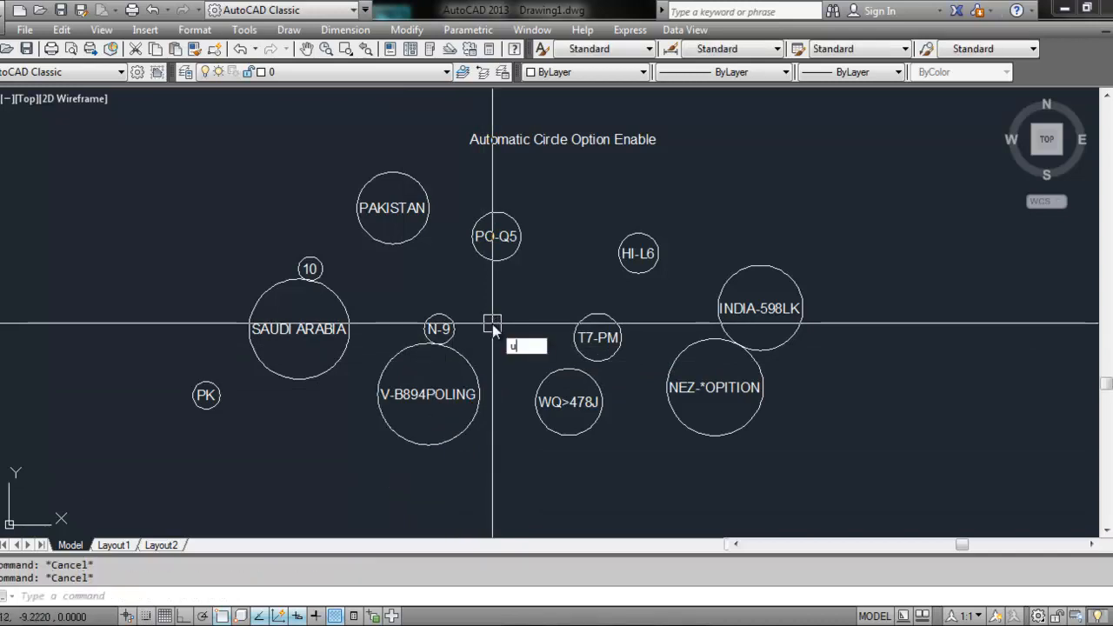
key("Return")
key("Escape")
key("Escape")
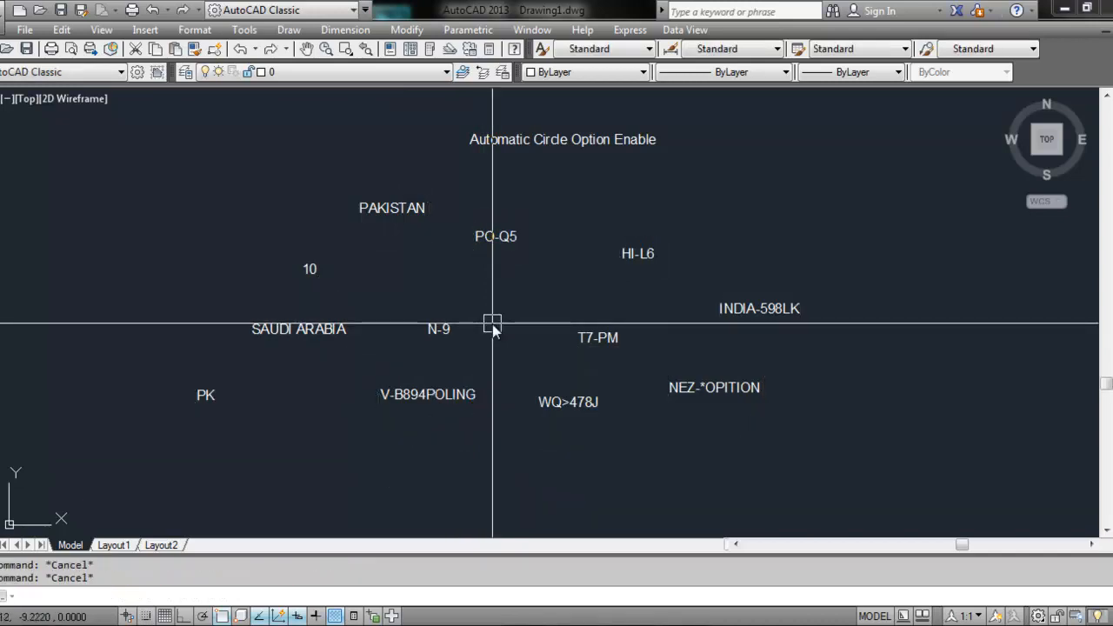
Run TCI on all text labels below the title, enclosing them with variable-size slots at the 0.3000 offset factor
type("tci")
key("Return")
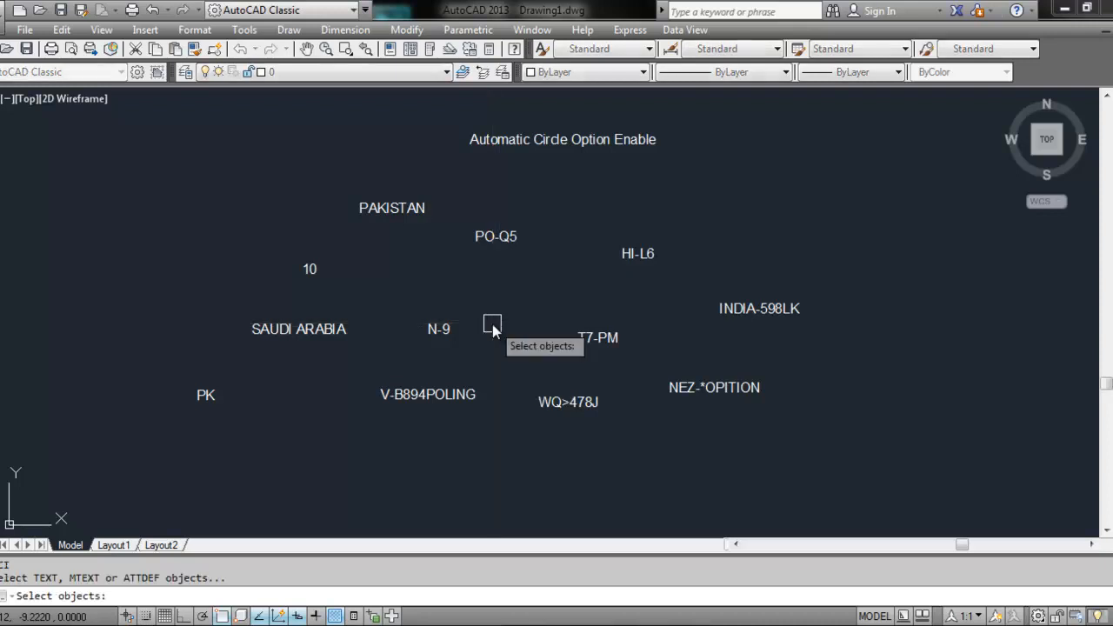
left_click(161, 393)
left_click(62, 438)
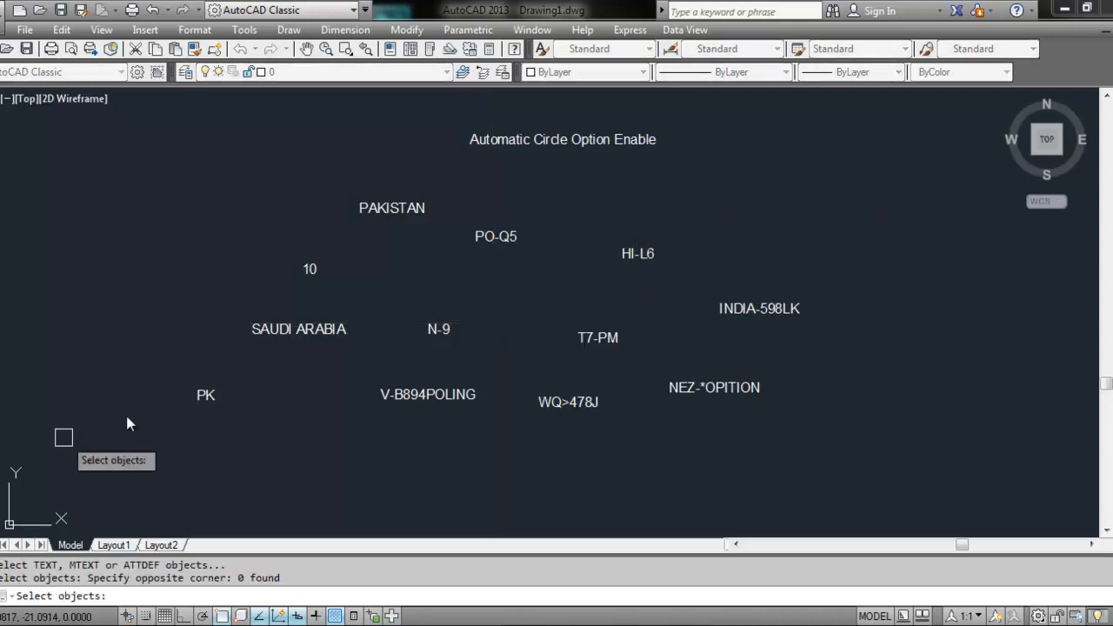
left_click(867, 182)
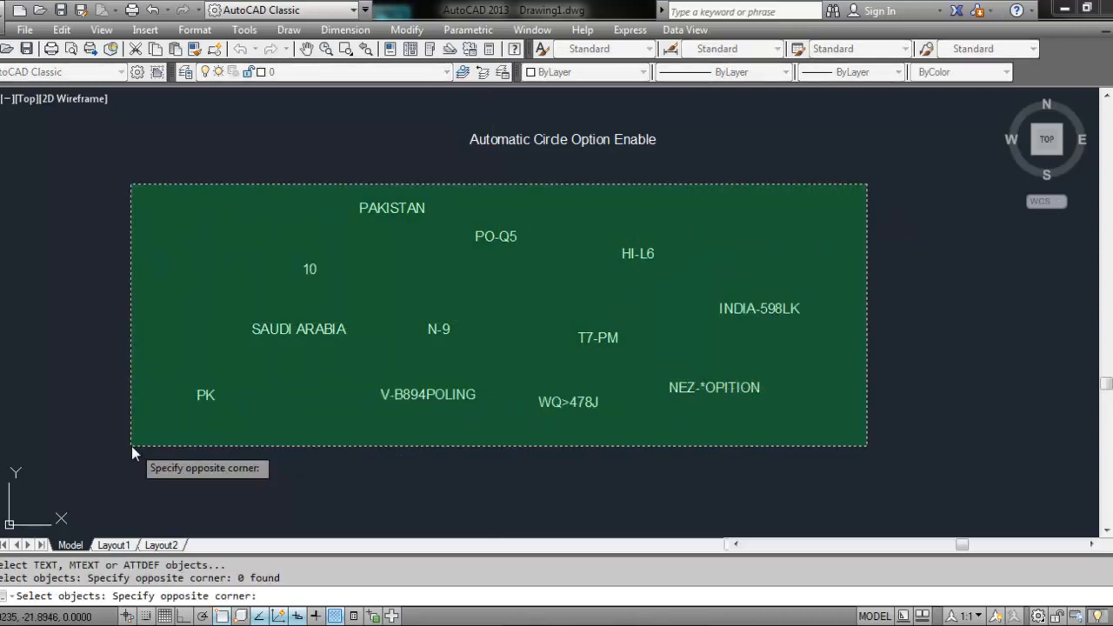
left_click(131, 446)
key("Return")
key("Return")
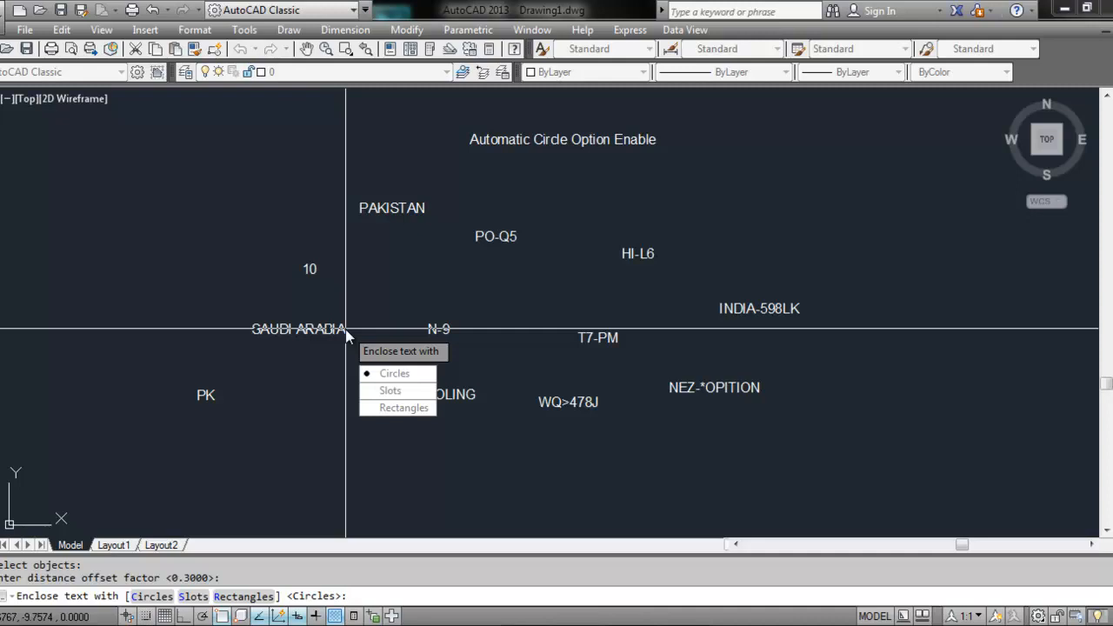
key("Down")
key("Return")
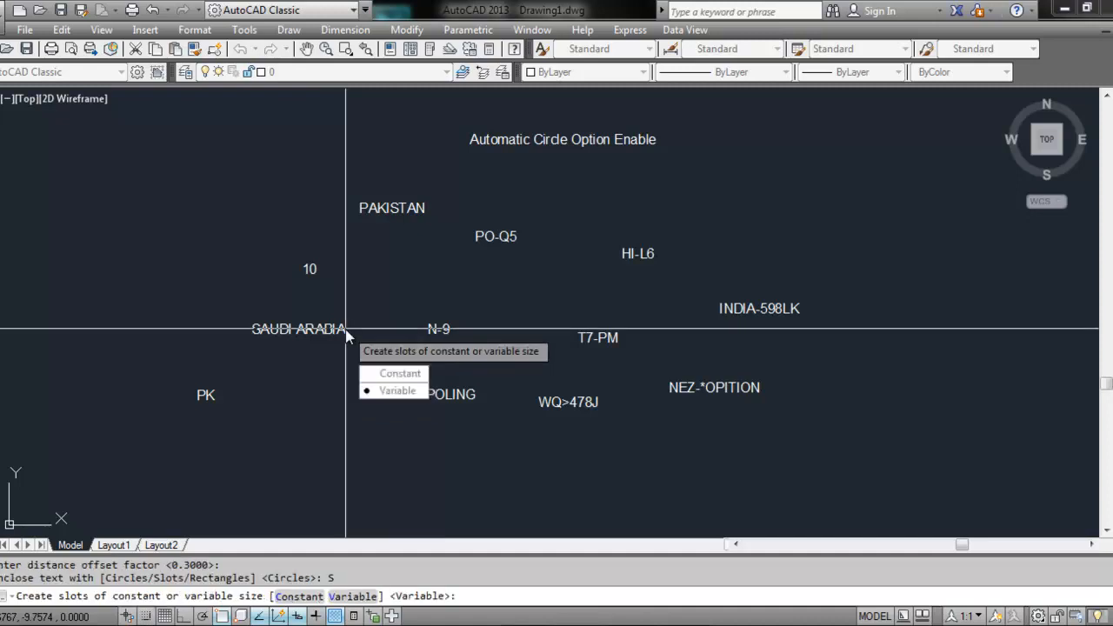
key("Return")
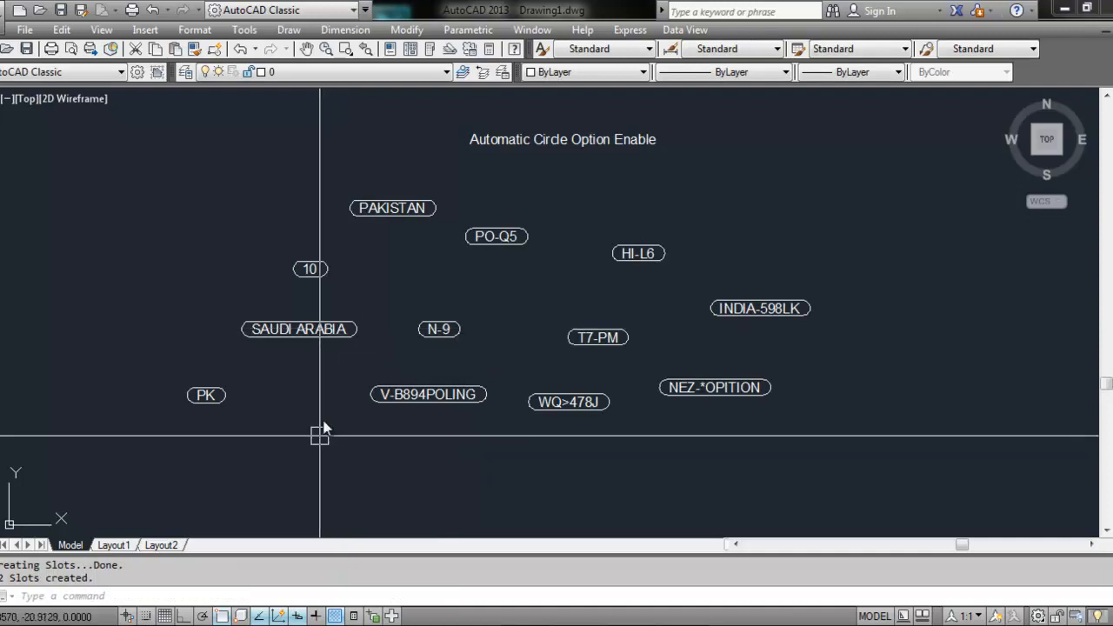
Undo the variable-size slots around the text labels
left_click(425, 469)
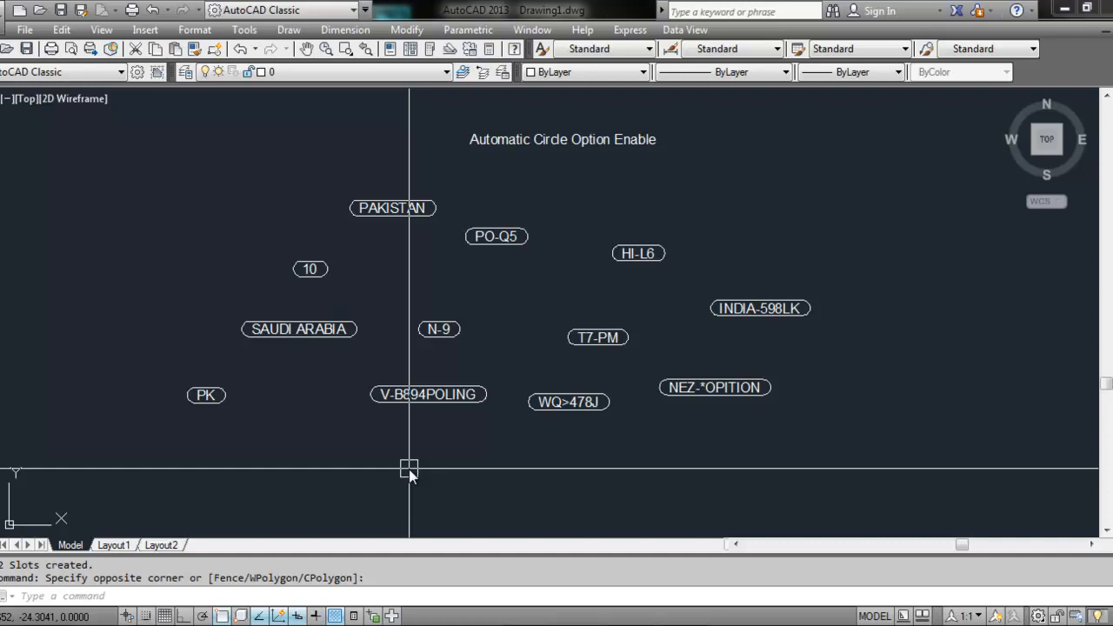
left_click(365, 463)
left_click(365, 463)
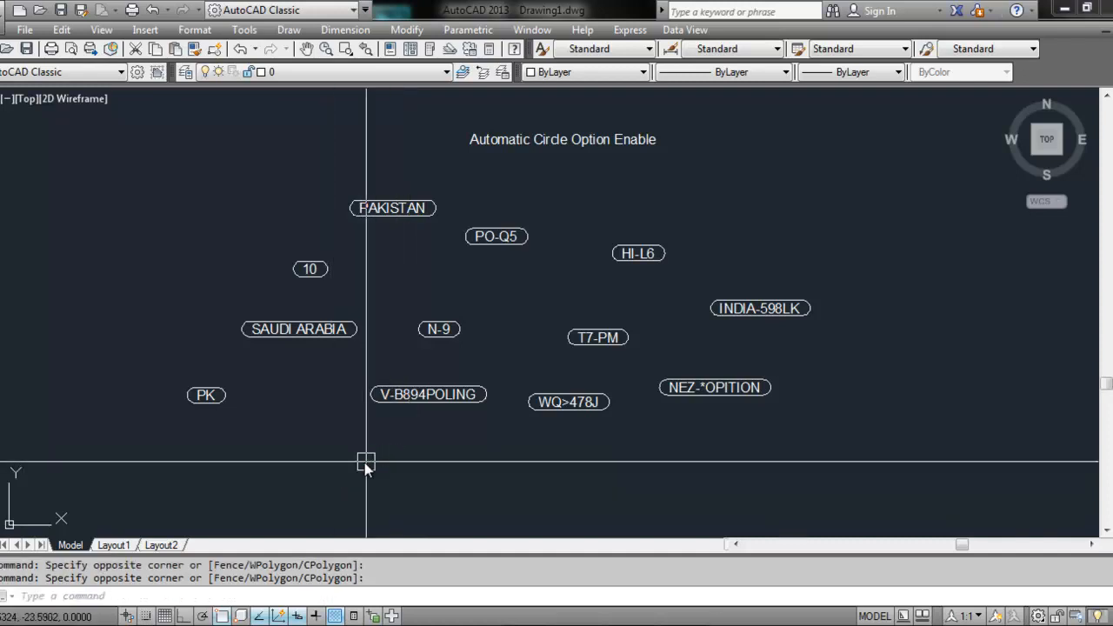
key("Escape")
key("Escape")
scroll(387, 391, "up", 3)
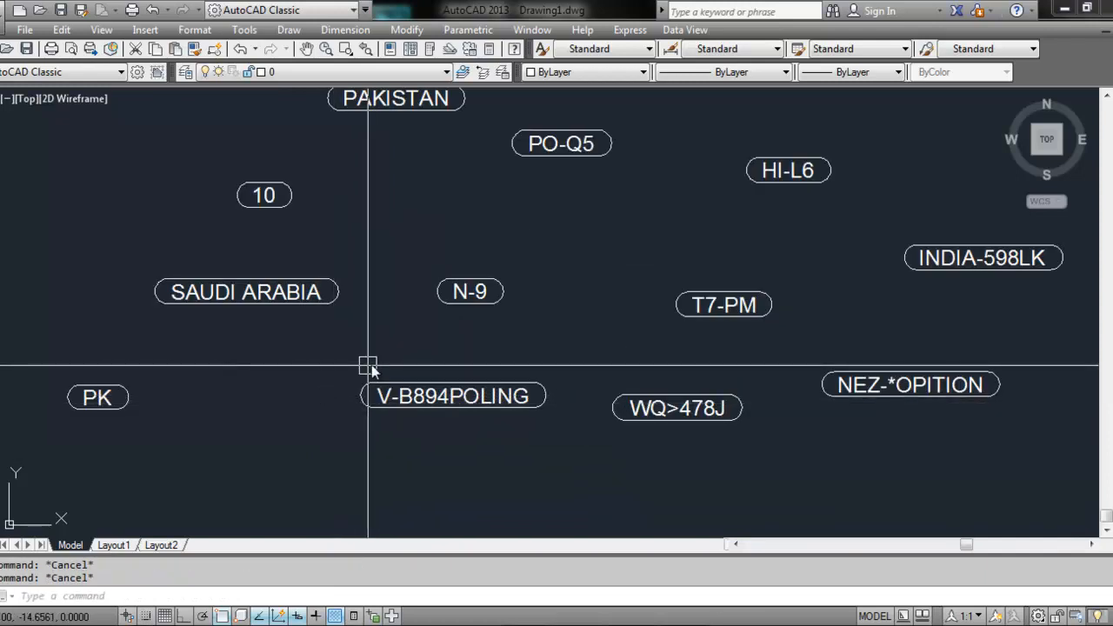
scroll(372, 369, "down", 2)
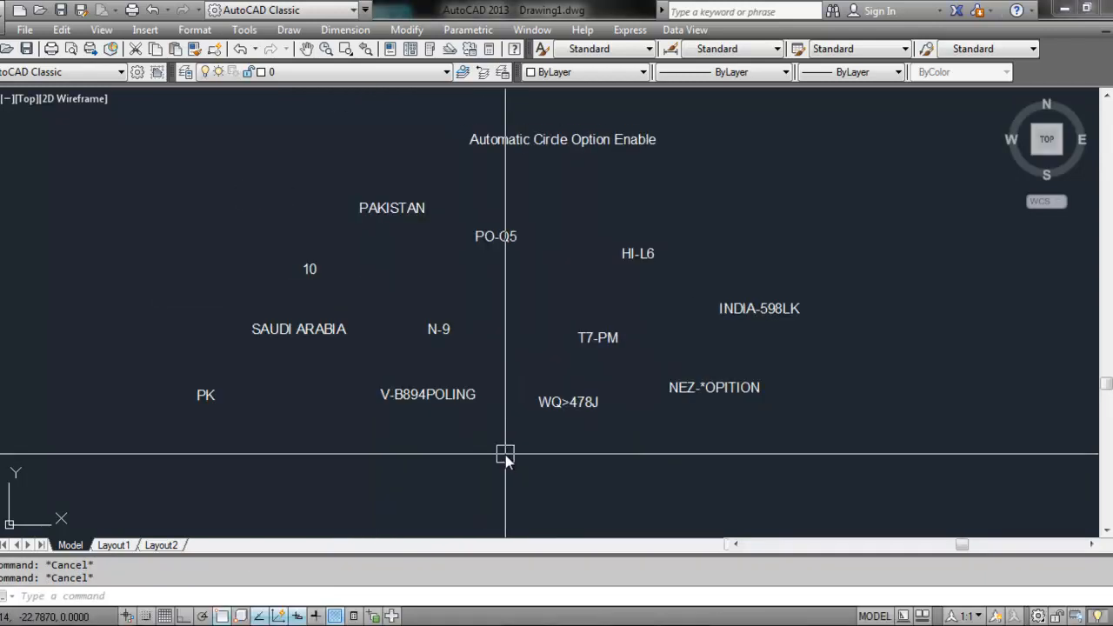
Run TCI on all labels below the title, creating constant-width rectangles at the 0.3000 offset factor, and permanently dismiss the Windows color scheme prompt, keeping the scheme
type("tcircle")
key("Return")
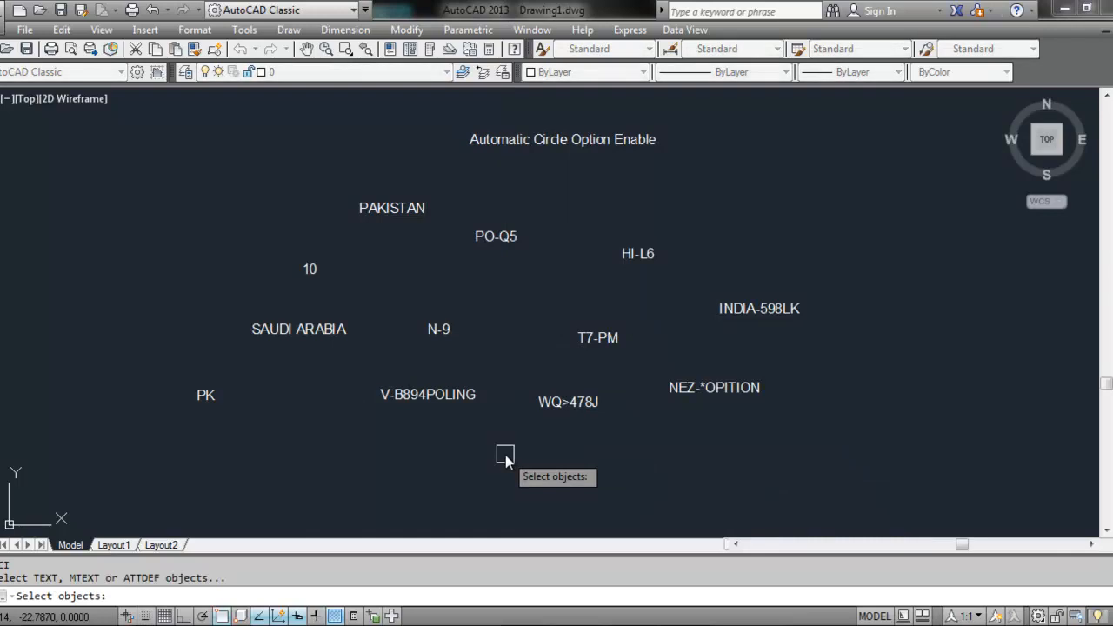
left_click(873, 177)
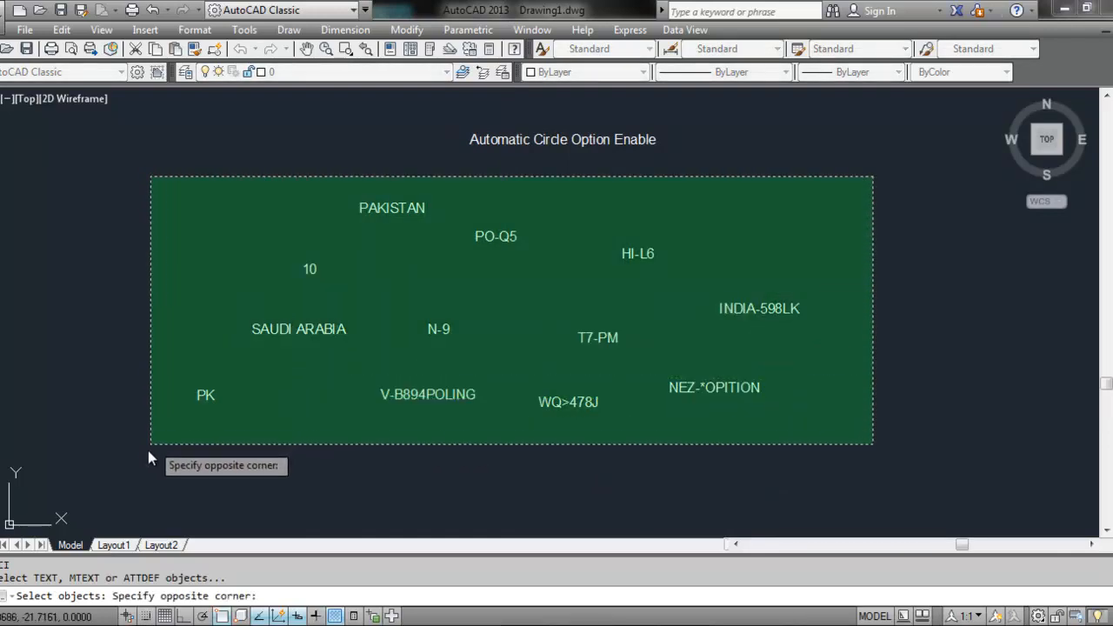
left_click(148, 451)
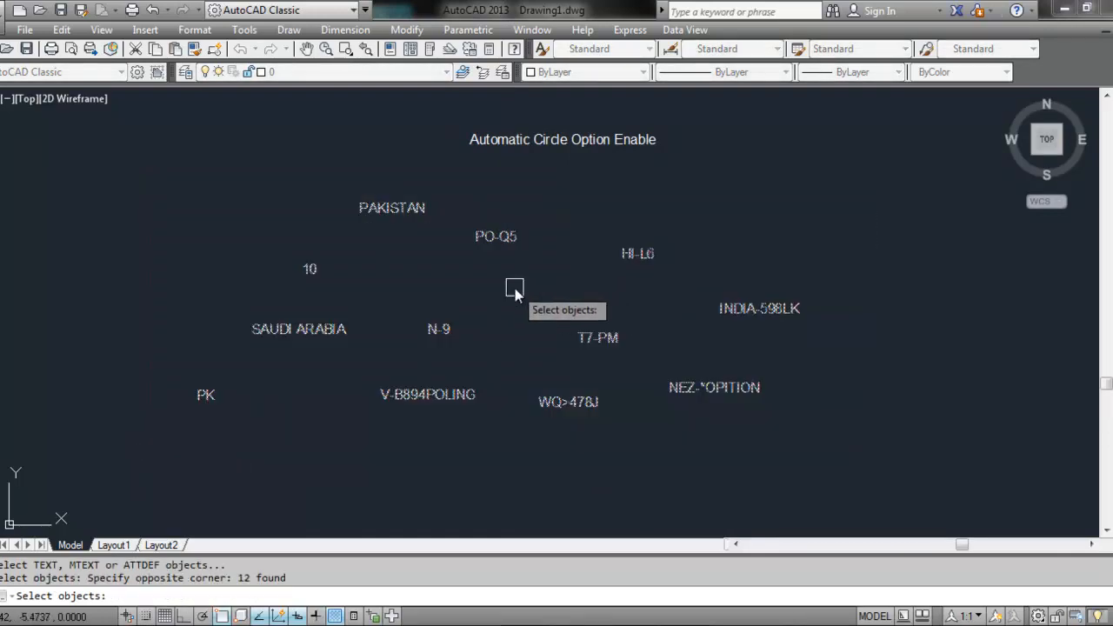
key("Return")
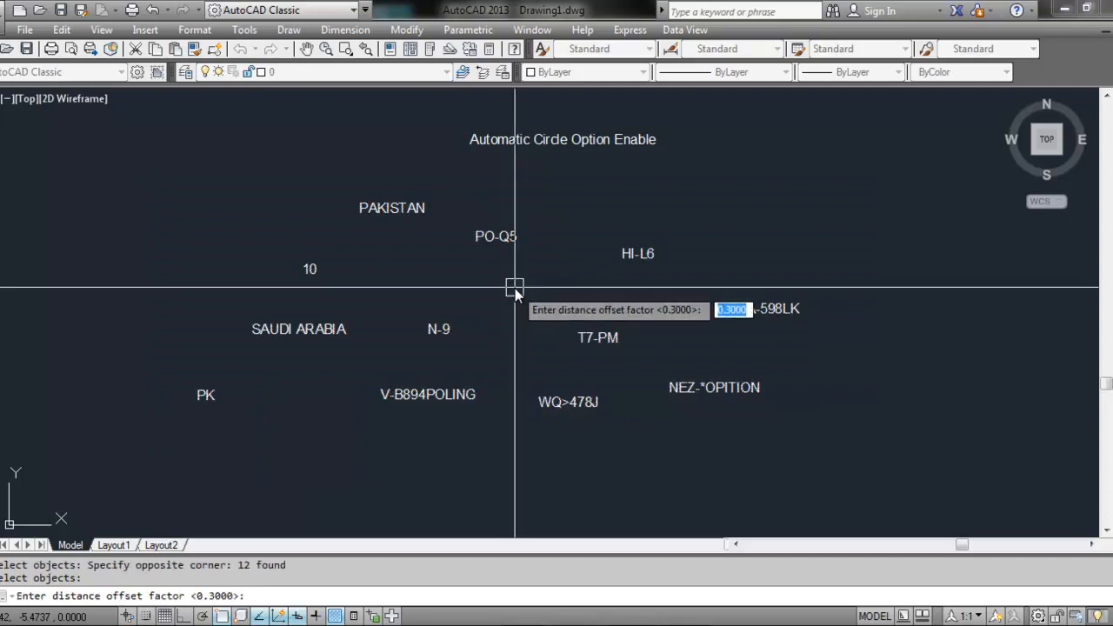
key("Return")
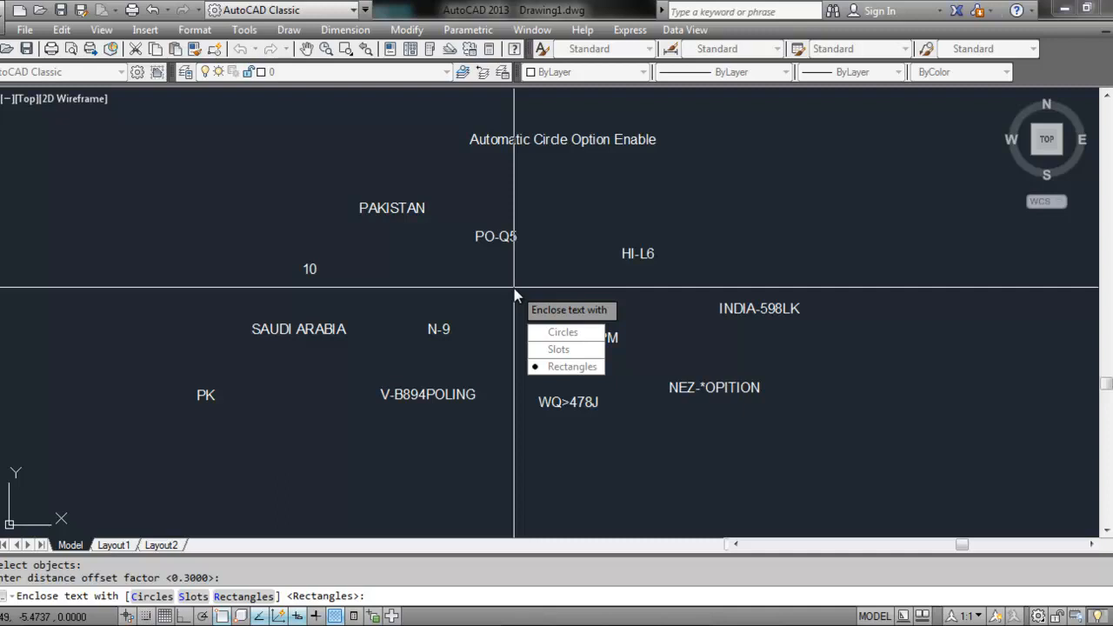
key("Return")
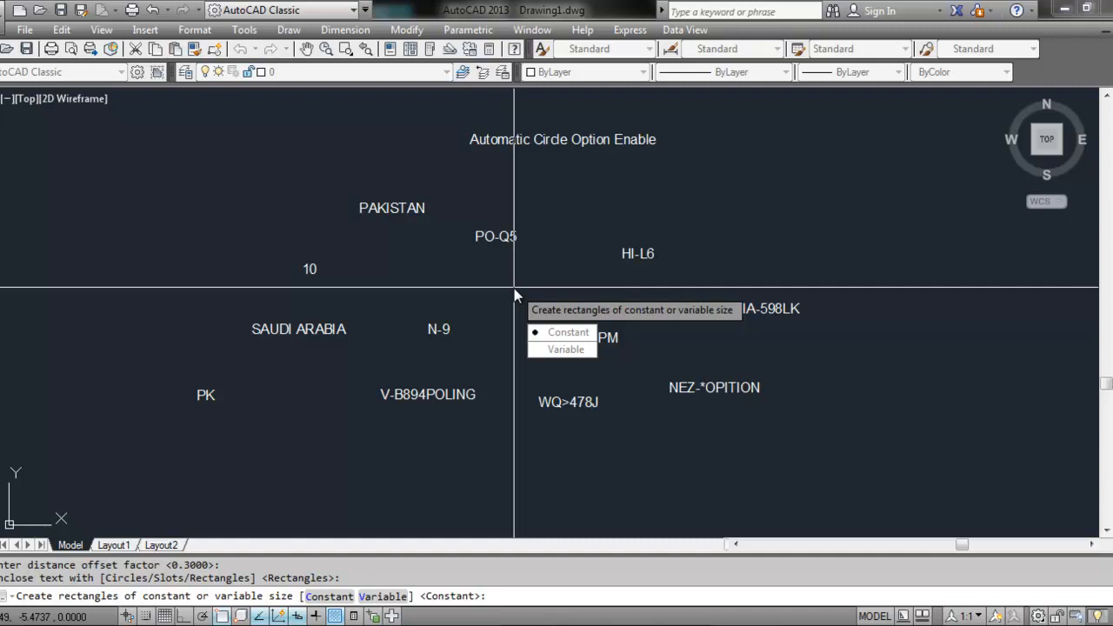
key("Return")
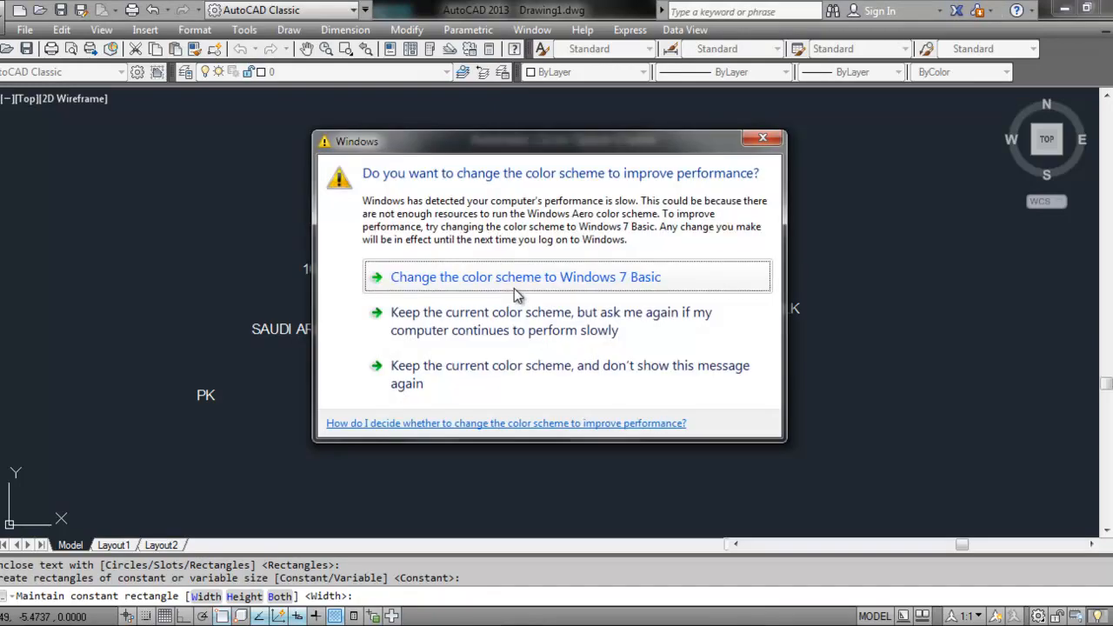
left_click(482, 374)
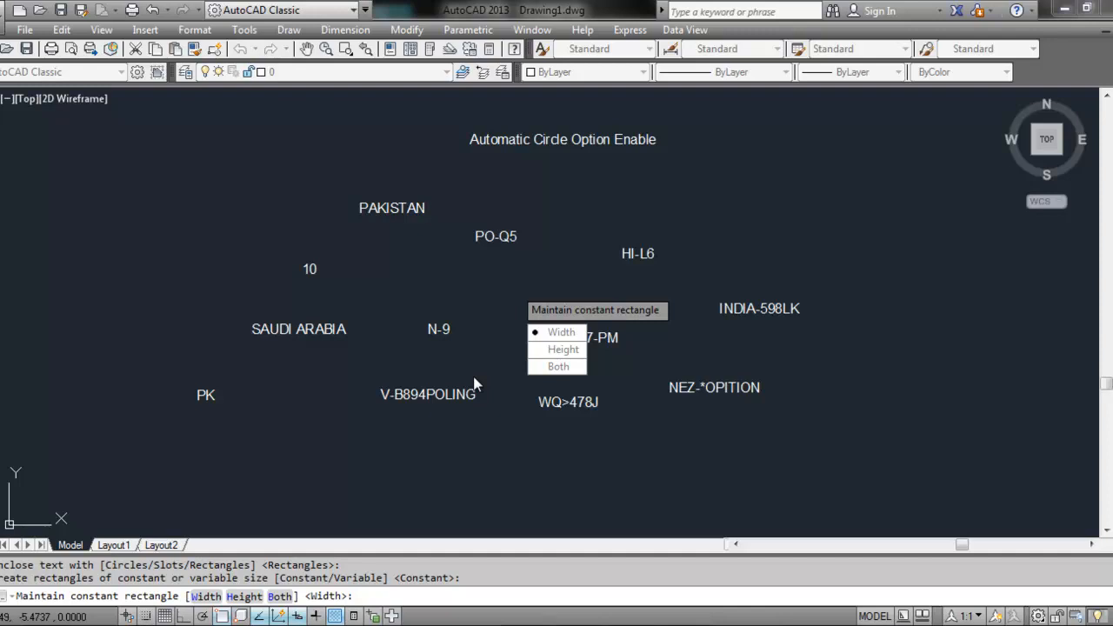
key("Return")
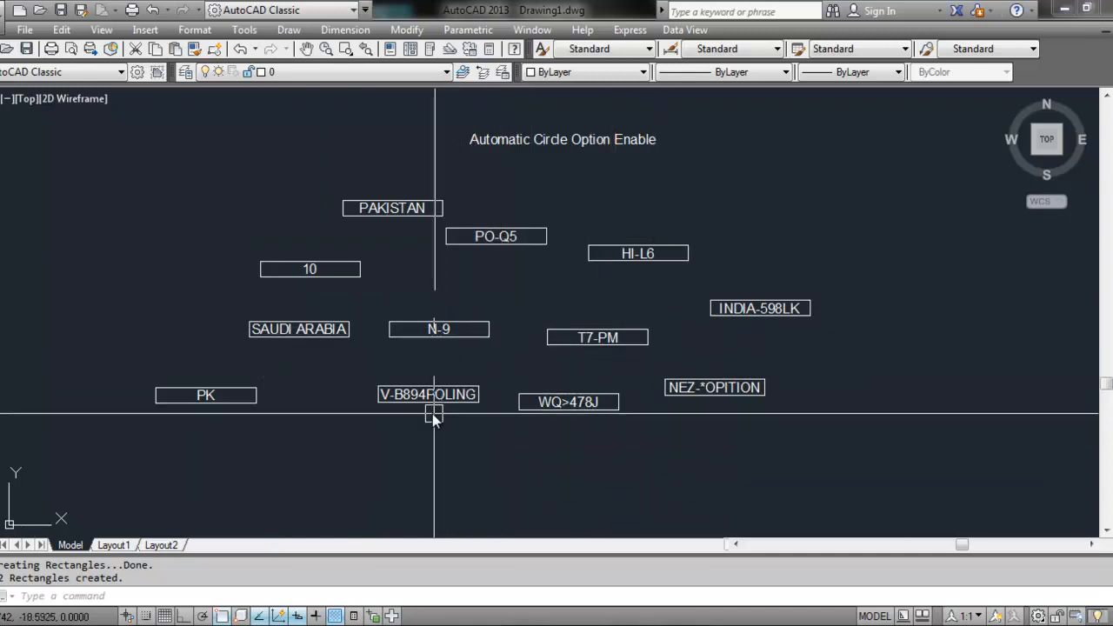
Run TCI again on the same text labels, adding rectangles of constant height at the 0.3000 offset factor
mouse_move(437, 410)
middle_mouse_down()
mouse_move(490, 403)
mouse_move(551, 313)
middle_mouse_up()
left_click(549, 294)
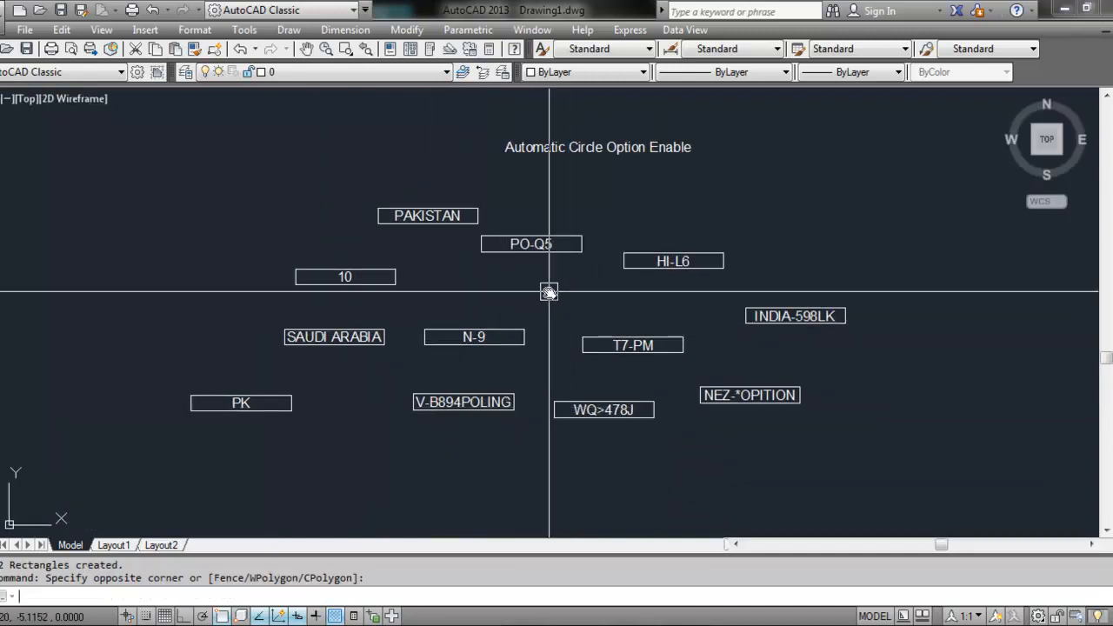
key("Escape")
key("Escape")
type("tc")
key("Return")
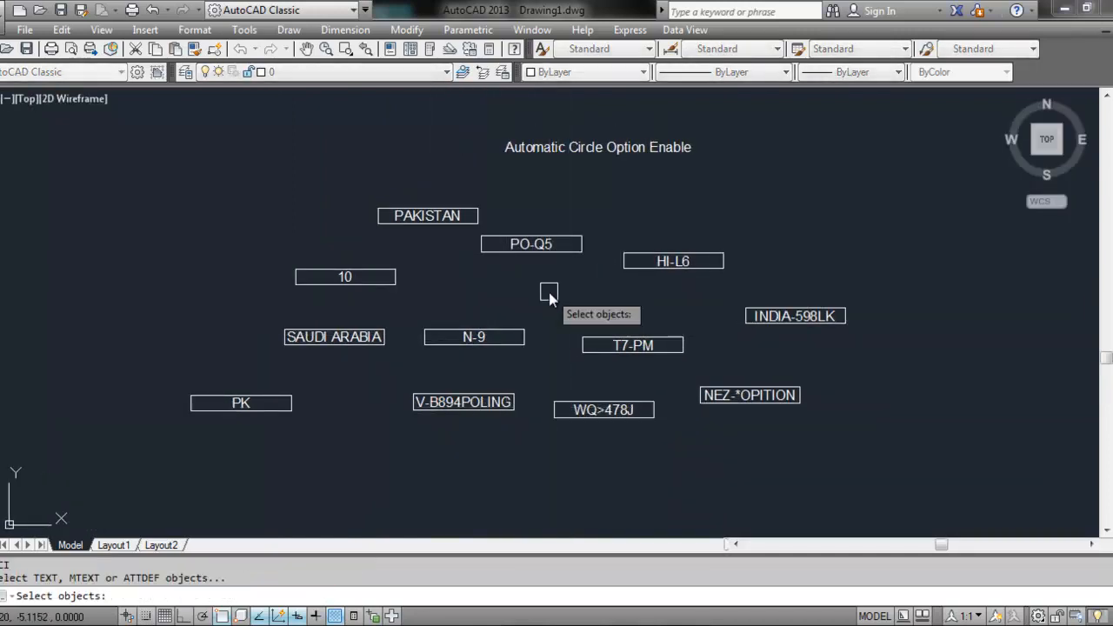
left_click(895, 207)
left_click(152, 447)
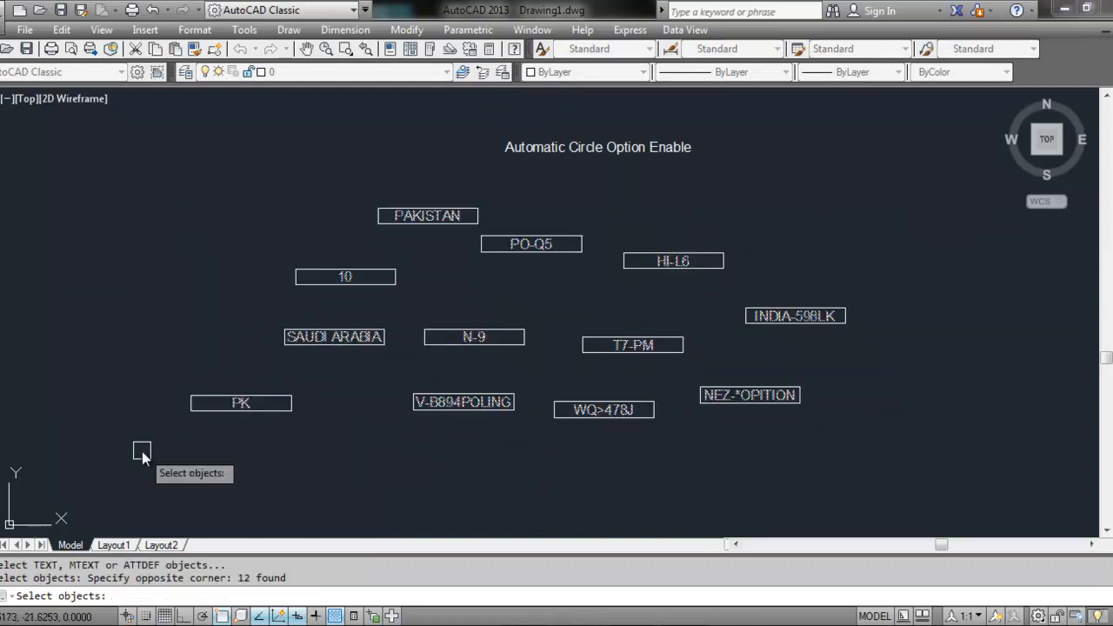
key("Return")
key("Return")
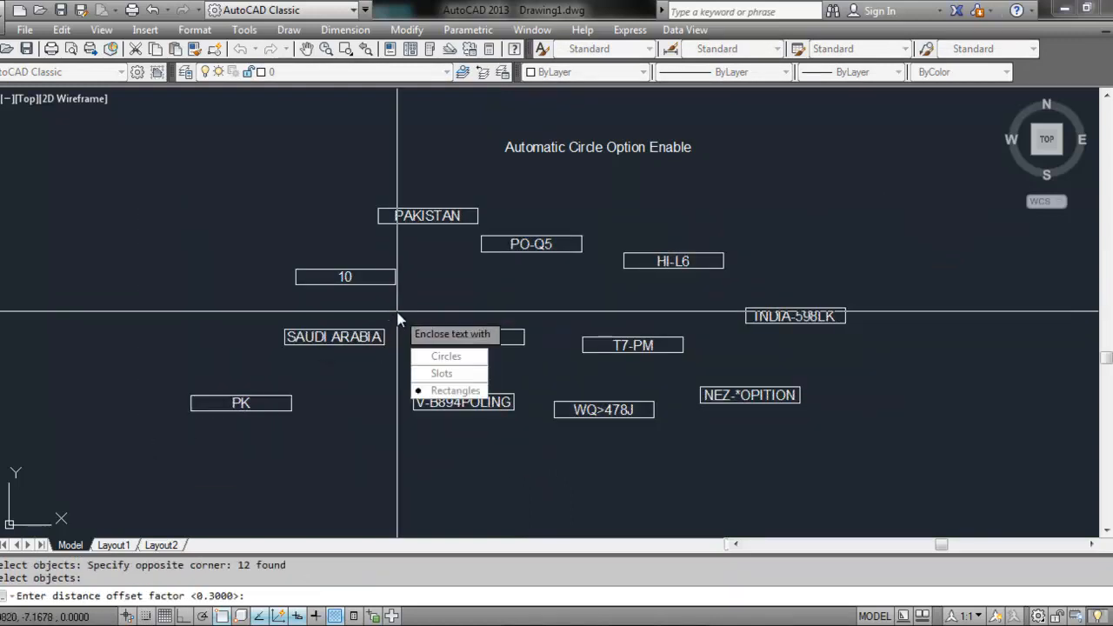
key("Return")
key("Return")
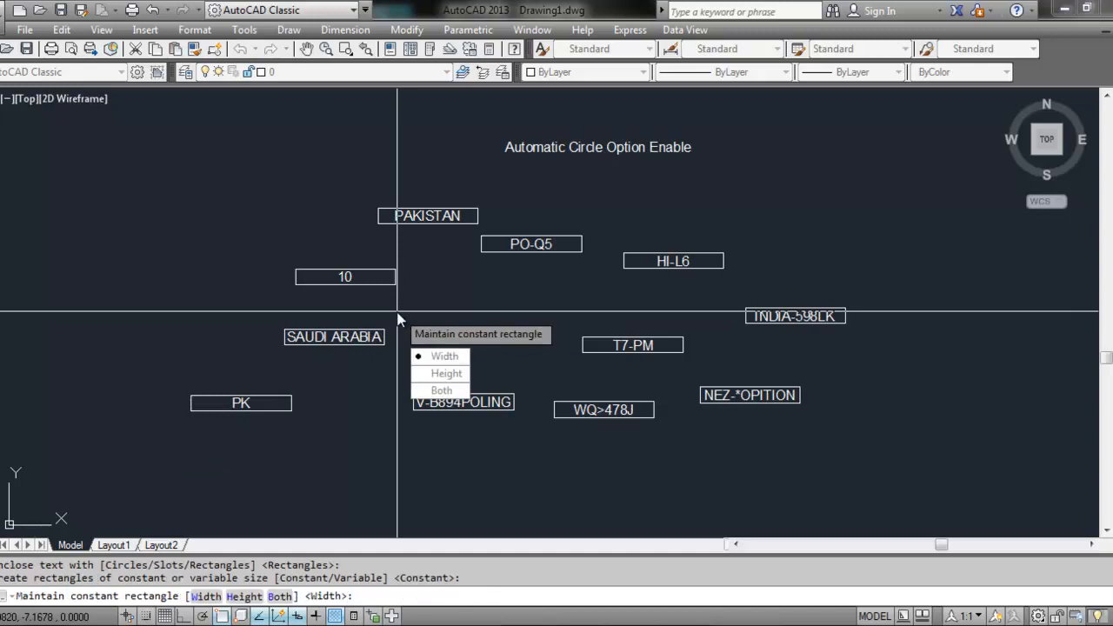
key("Down")
key("Return")
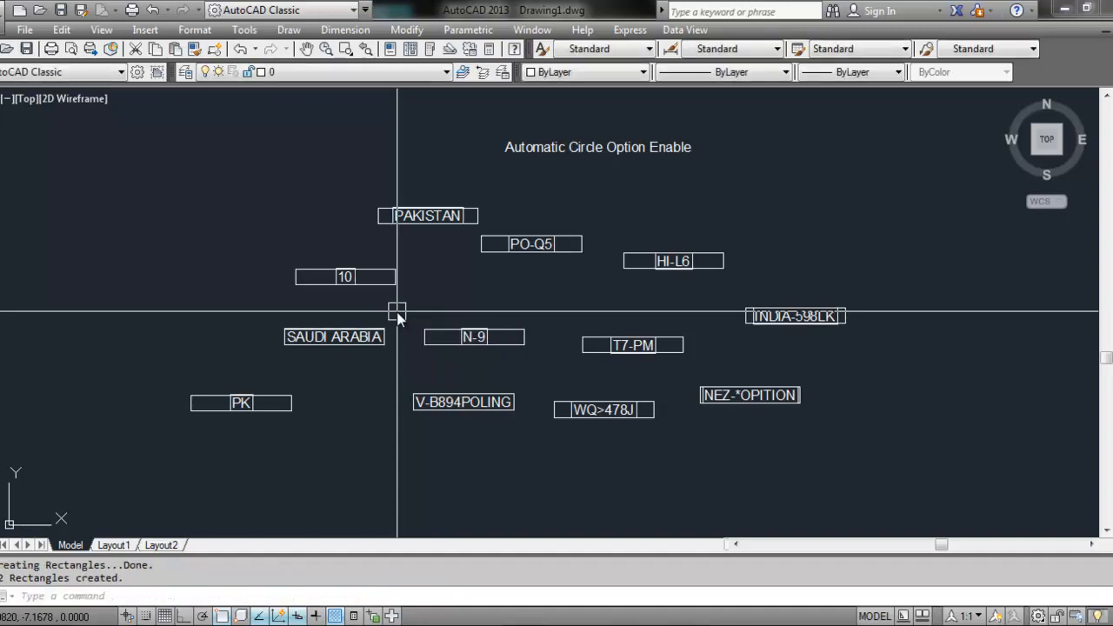
Examine the upper corners of the two overlapping rectangles around SAUDI ARABIA to compare their widths and heights
scroll(397, 318, "up", 6)
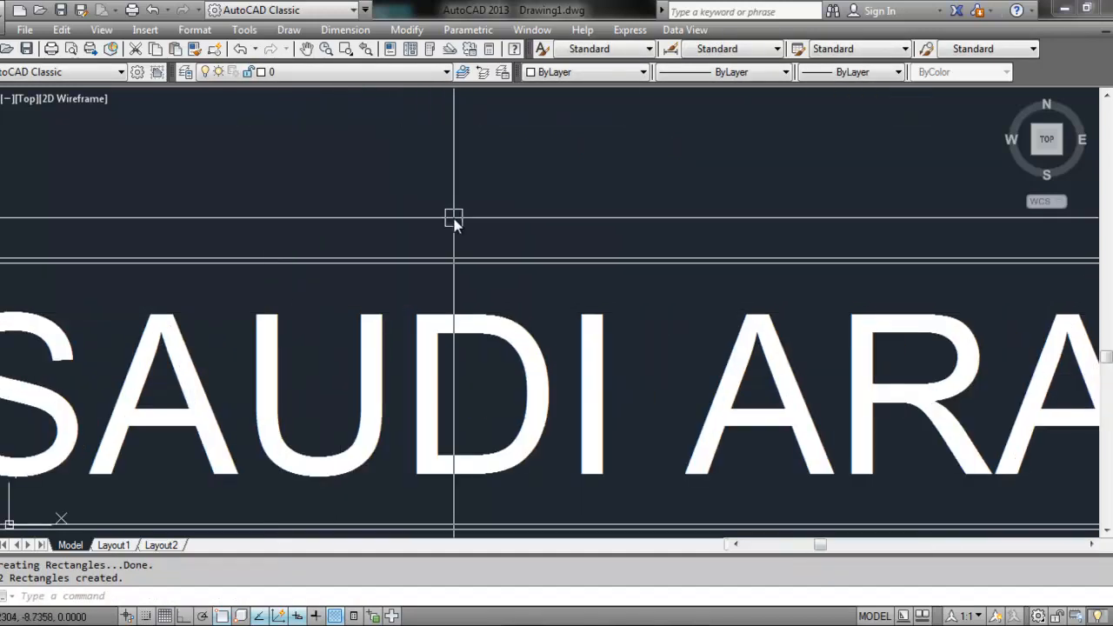
scroll(476, 273, "down", 2)
scroll(927, 238, "up", 4)
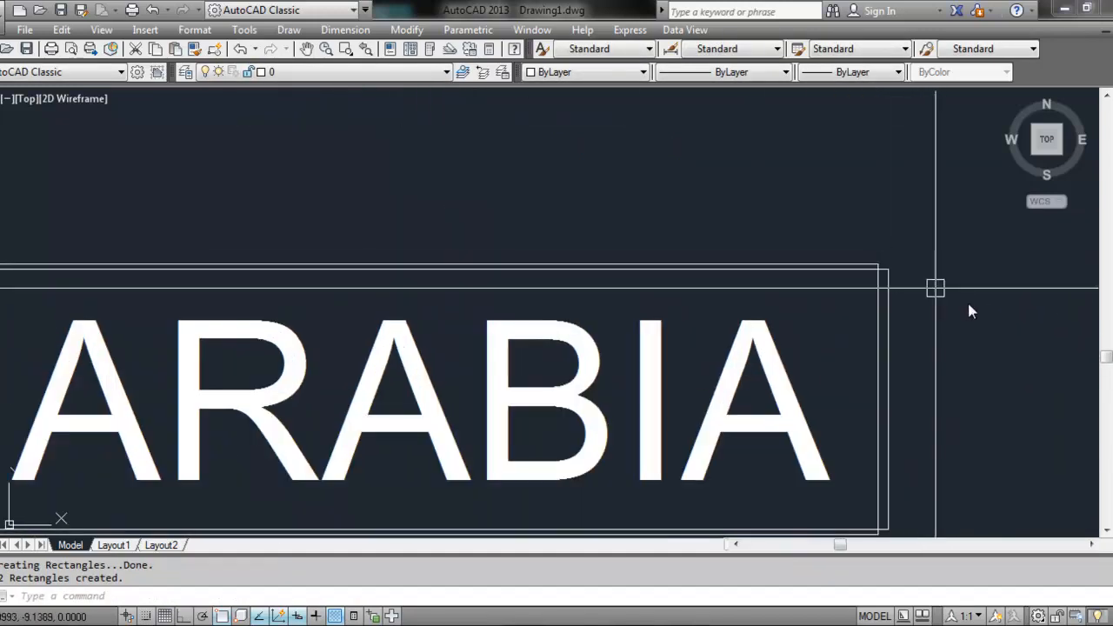
scroll(909, 300, "up", 2)
scroll(869, 287, "down", 4)
scroll(800, 283, "up", 2)
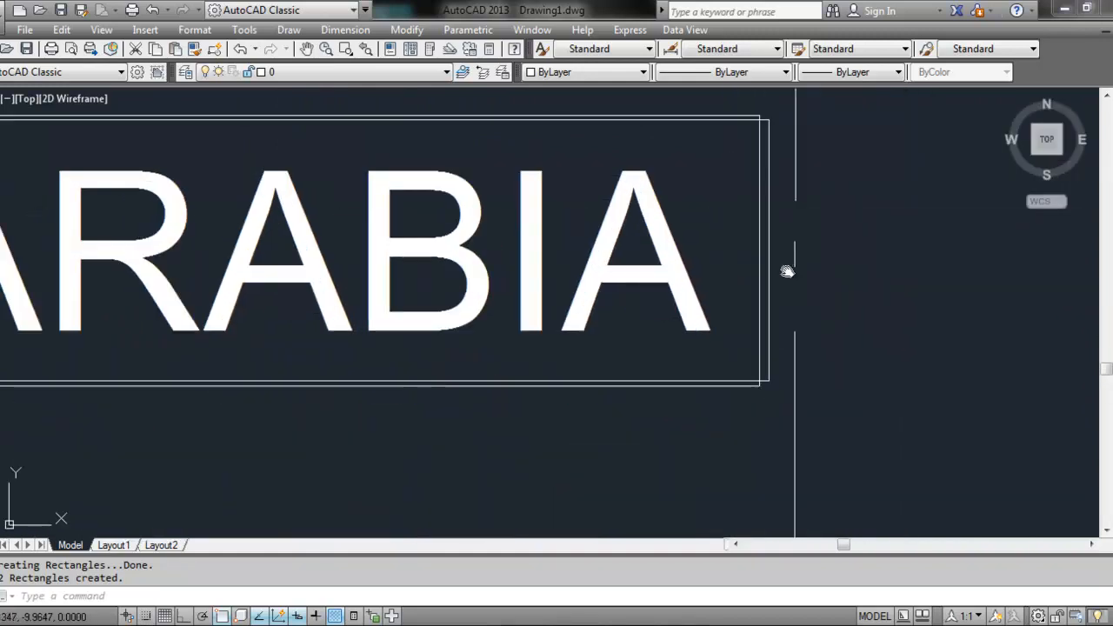
middle_click_drag(758, 240, 753, 336)
scroll(738, 199, "up", 4)
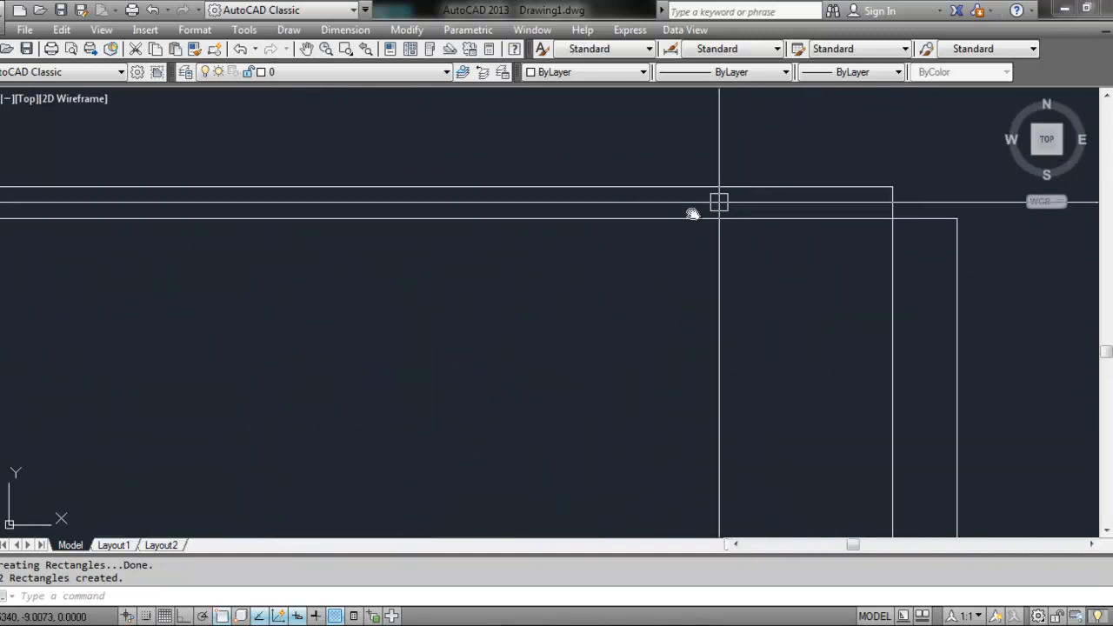
scroll(843, 202, "down", 5)
scroll(843, 202, "down", 1)
middle_click_drag(303, 308, 571, 308)
scroll(572, 308, "down", 3)
scroll(360, 293, "up", 3)
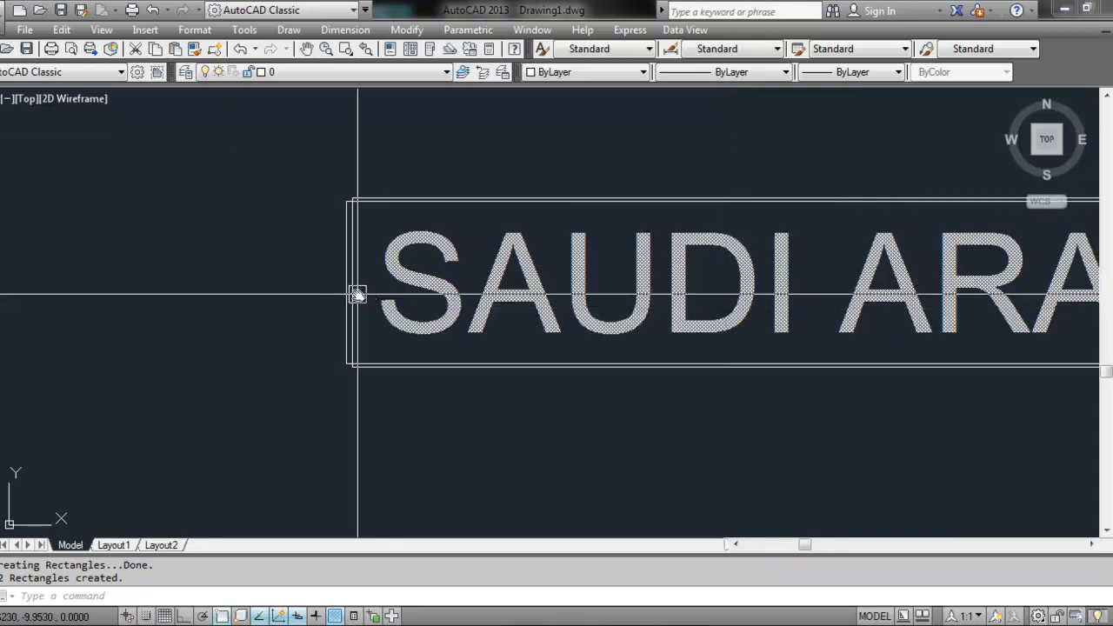
scroll(391, 239, "up", 8)
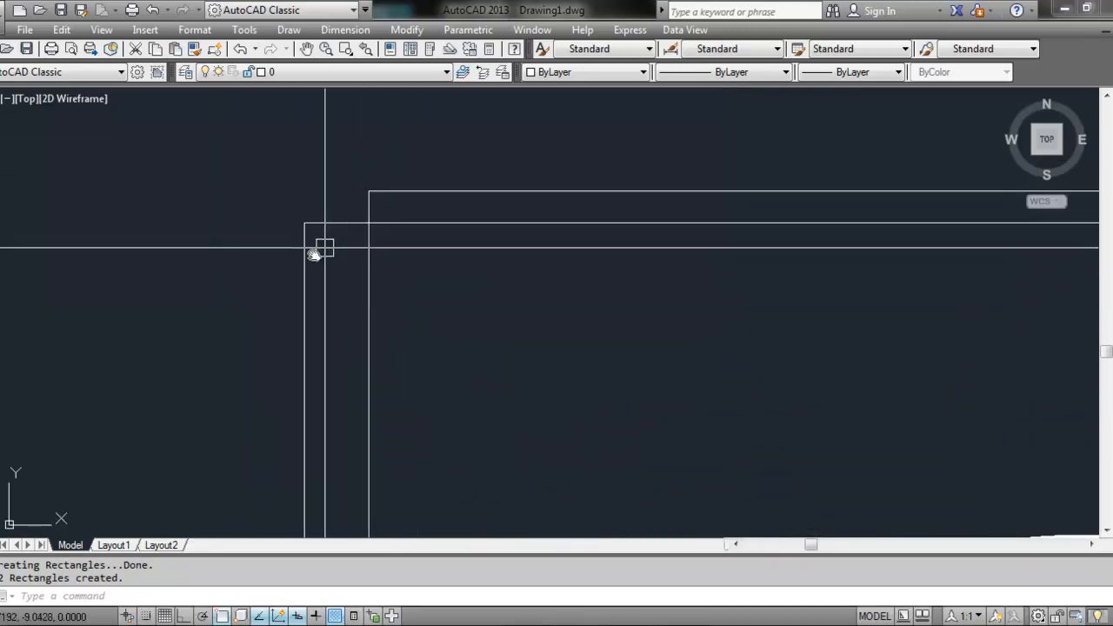
scroll(199, 281, "down", 4)
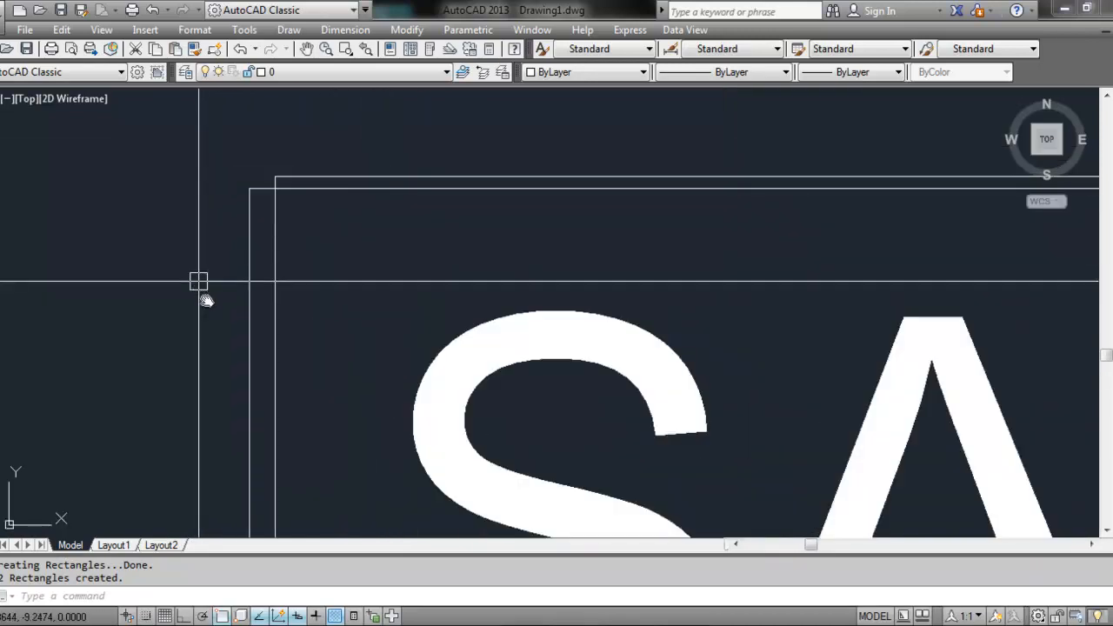
Select the two rectangles around SAUDI ARABIA one after the other to compare their outlines
left_click(272, 297)
scroll(343, 136, "down", 3)
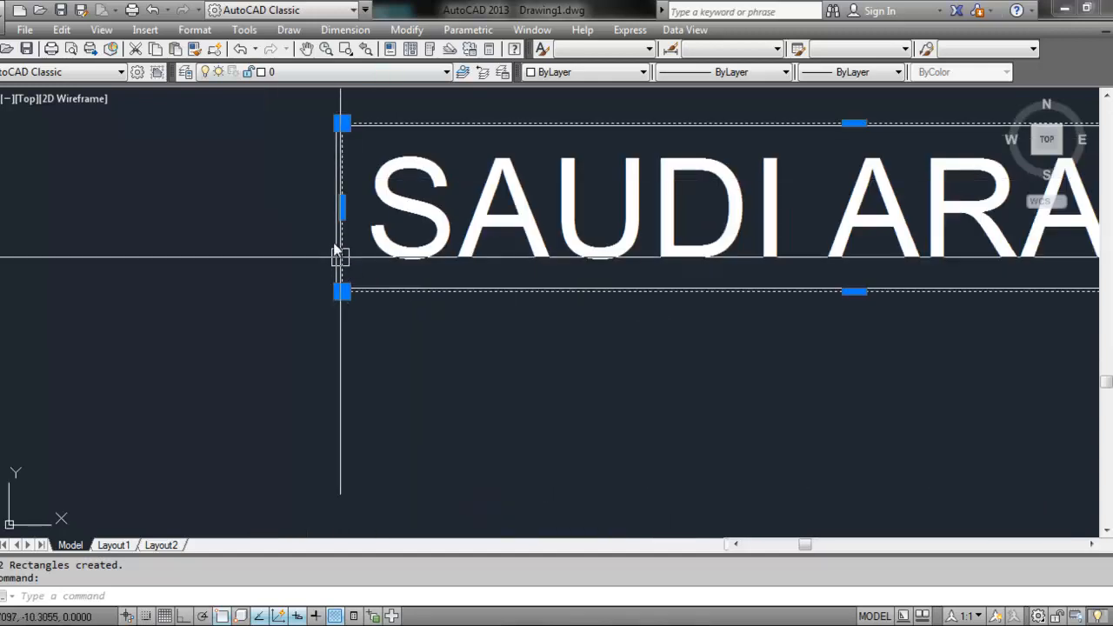
scroll(328, 305, "up", 3)
key("Escape")
left_click(338, 287)
scroll(373, 373, "up", 2)
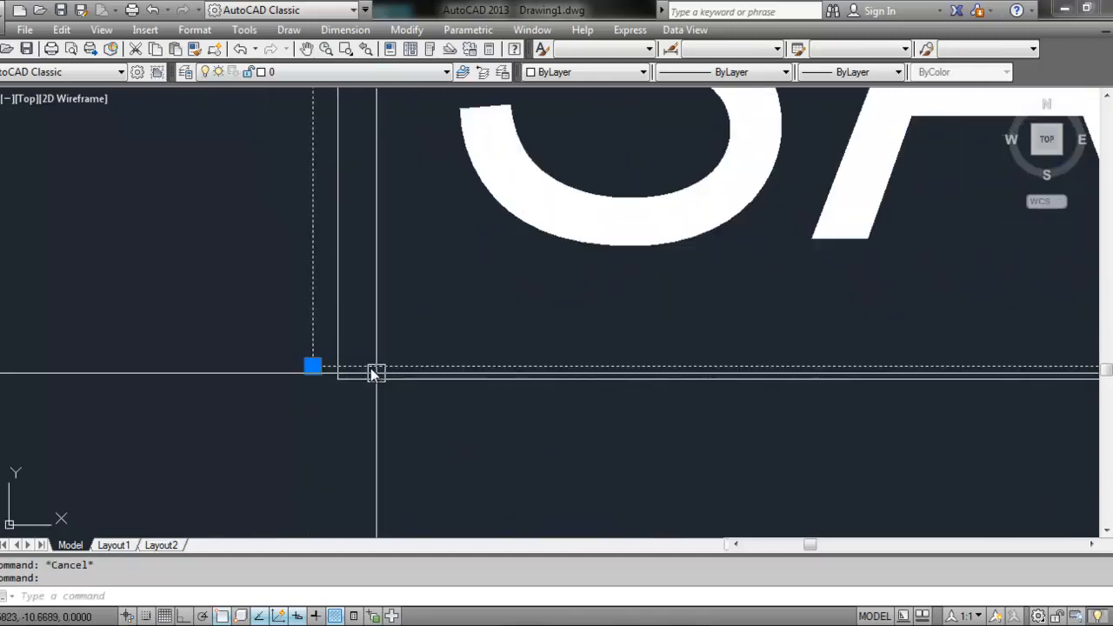
scroll(314, 378, "down", 4)
scroll(249, 365, "up", 2)
scroll(206, 345, "down", 3)
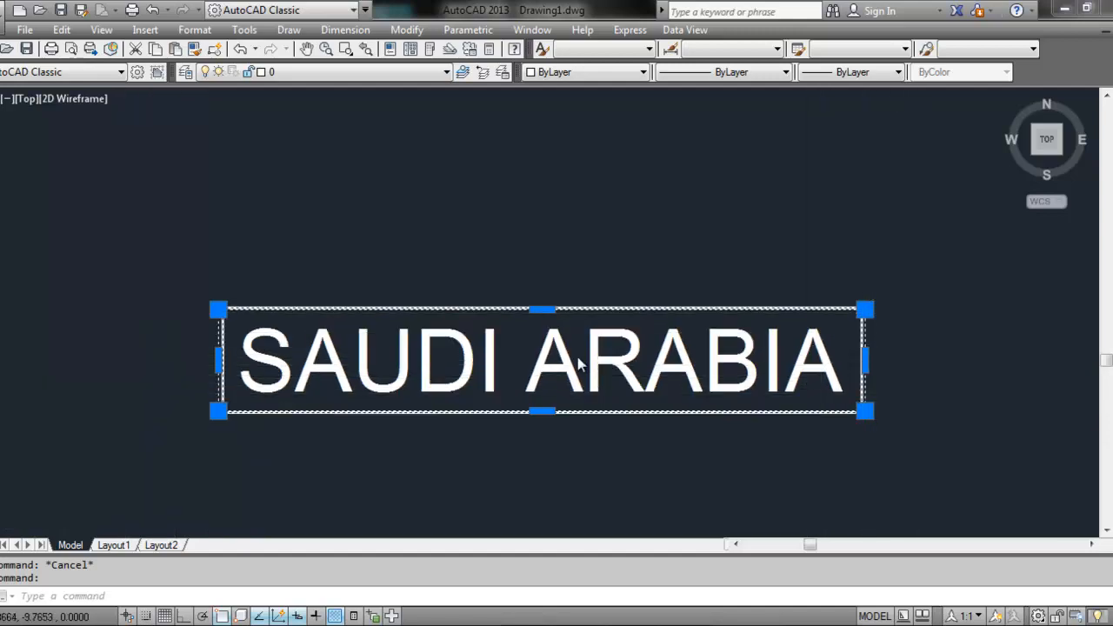
scroll(576, 367, "up", 2)
scroll(655, 363, "down", 6)
Review the nested rectangles around N-9 and the other labels, and clear the selection on SAUDI ARABIA
middle_click_drag(428, 409, 504, 348)
scroll(552, 295, "up", 6)
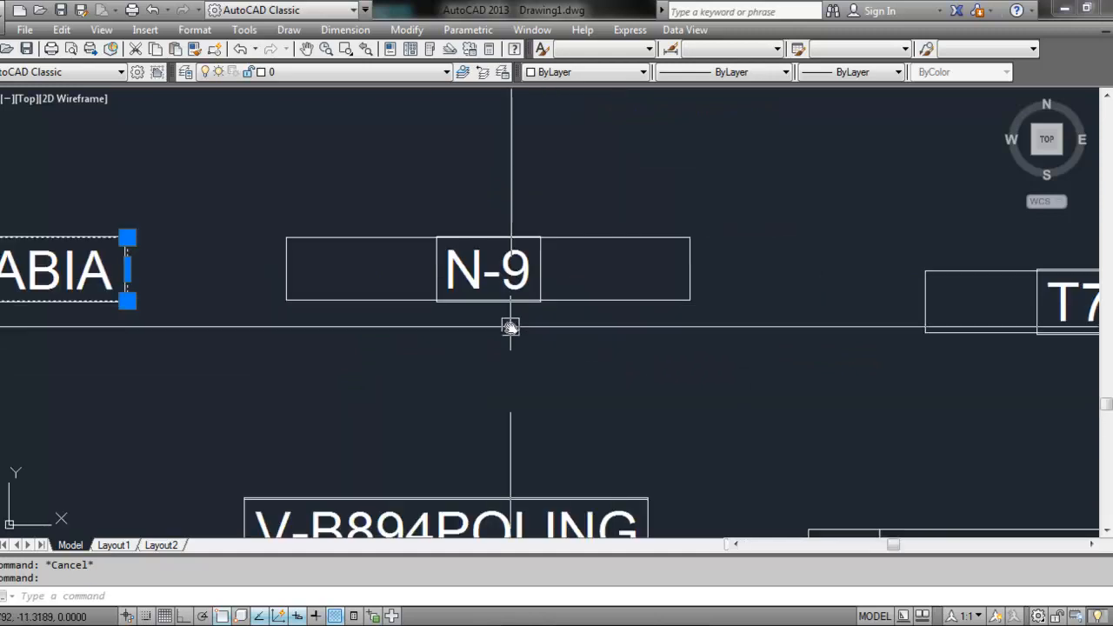
scroll(522, 277, "down", 5)
middle_click_drag(640, 318, 641, 405)
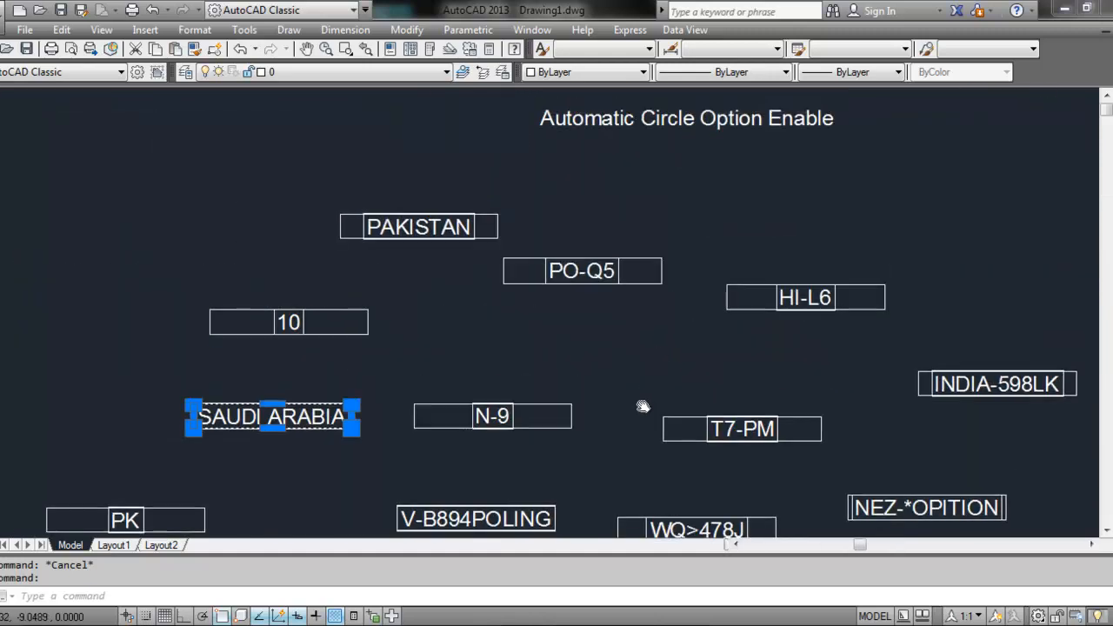
left_click(618, 351)
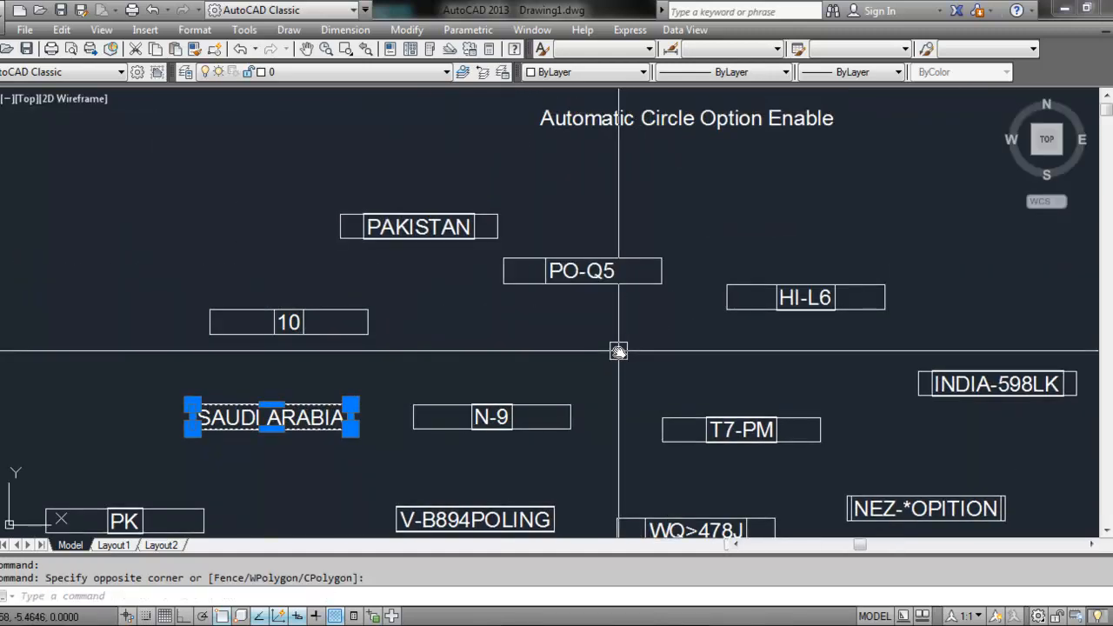
key("Escape")
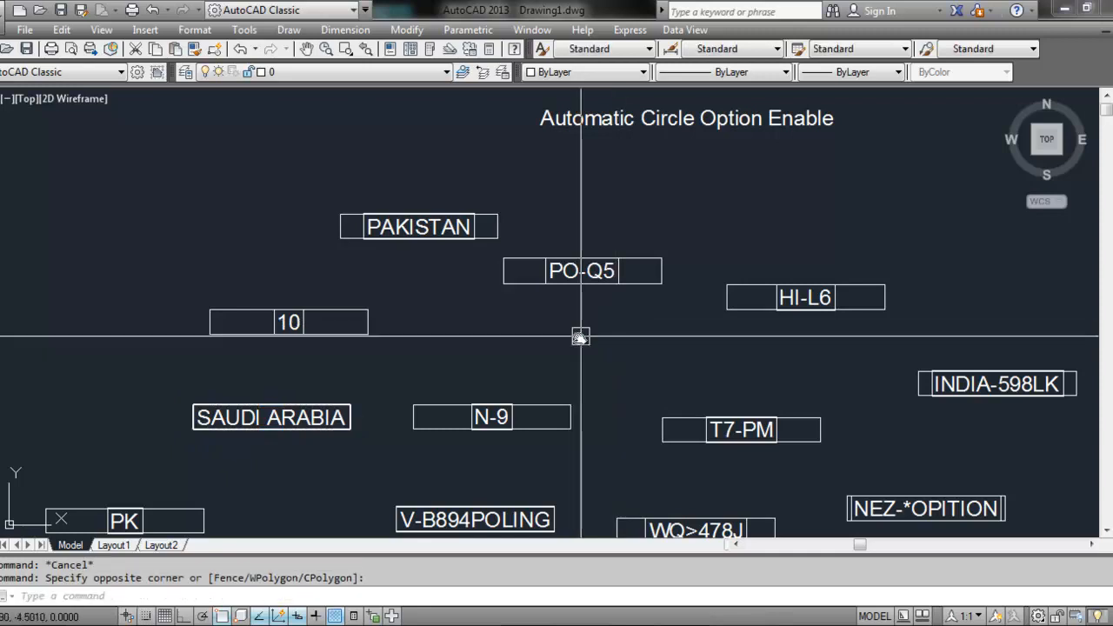
Compare the constant-width and constant-height rectangles around N-9 up close and across the whole set of labels
mouse_move(746, 296)
middle_mouse_down()
mouse_move(678, 301)
mouse_move(659, 271)
middle_mouse_up()
scroll(379, 366, "up", 8)
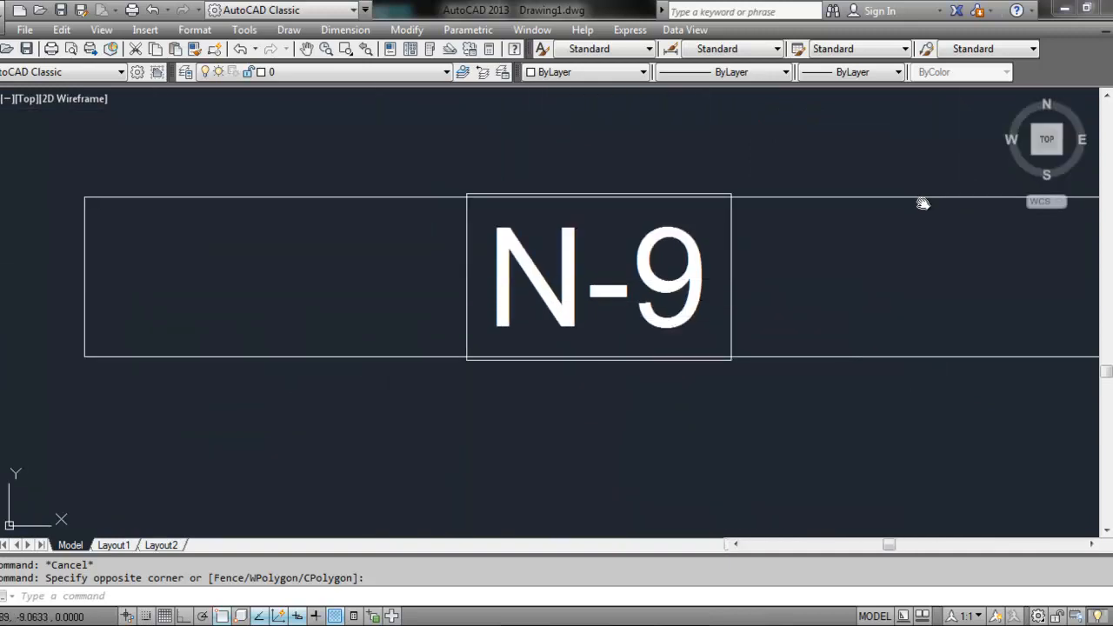
mouse_move(886, 220)
middle_mouse_down()
mouse_move(837, 211)
mouse_move(908, 225)
middle_mouse_up()
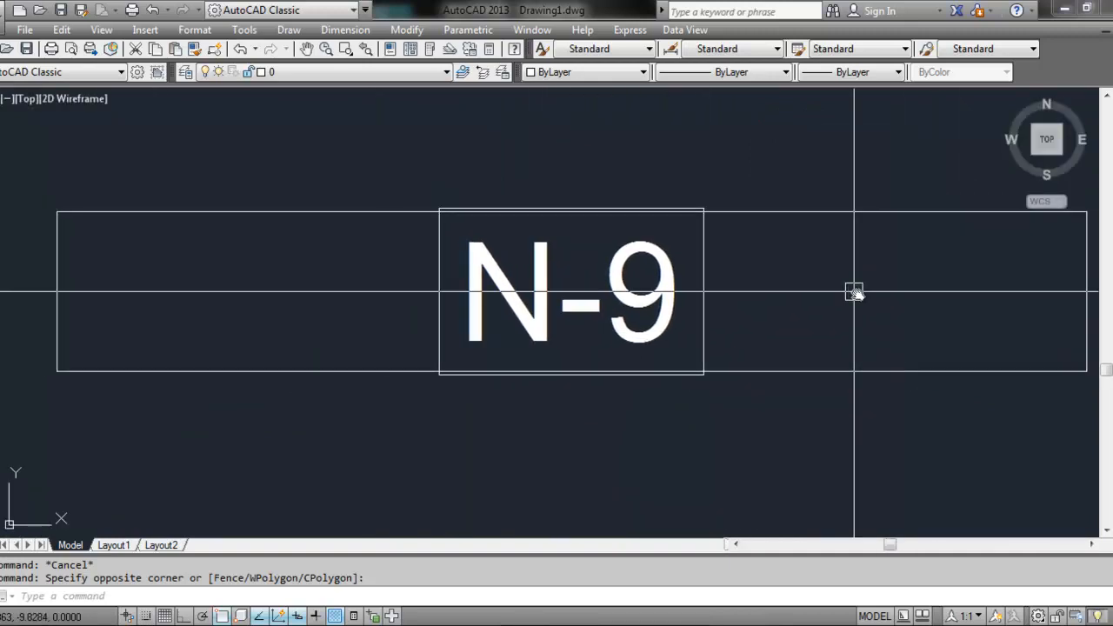
left_click(844, 291)
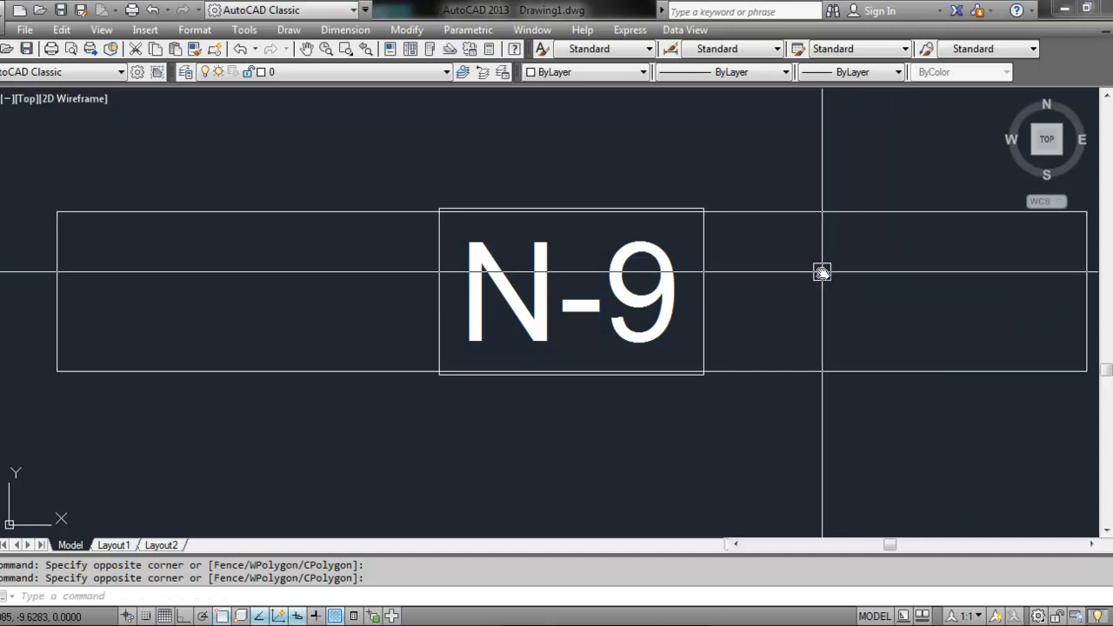
left_click(777, 275)
scroll(467, 252, "down", 2)
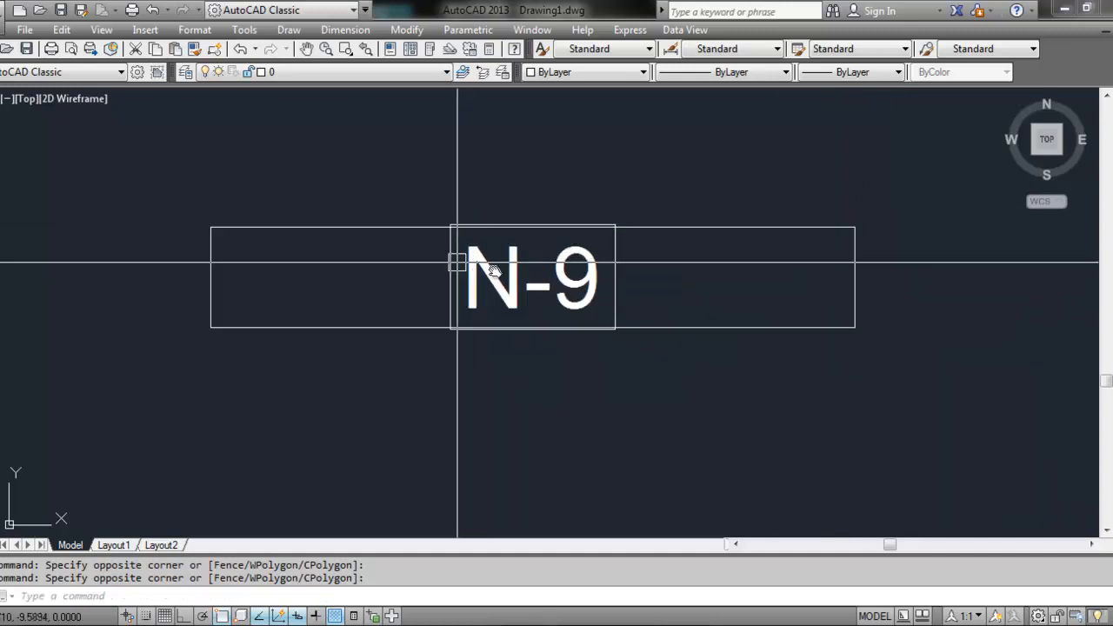
scroll(667, 228, "up", 1)
scroll(666, 228, "down", 5)
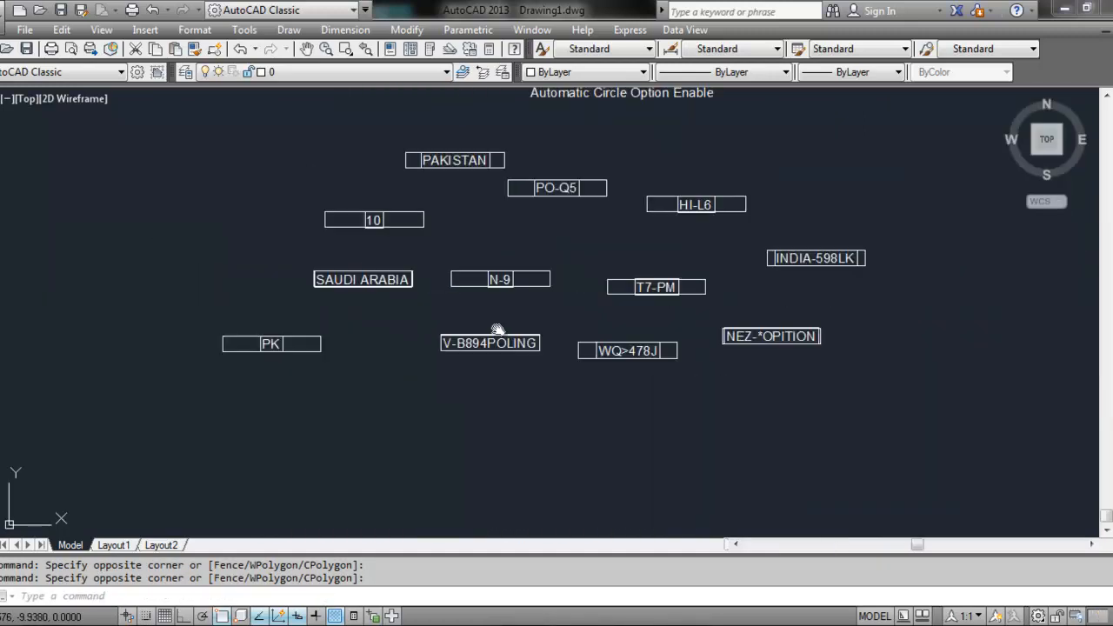
mouse_move(534, 276)
middle_mouse_down()
mouse_move(520, 401)
mouse_move(518, 368)
middle_mouse_up()
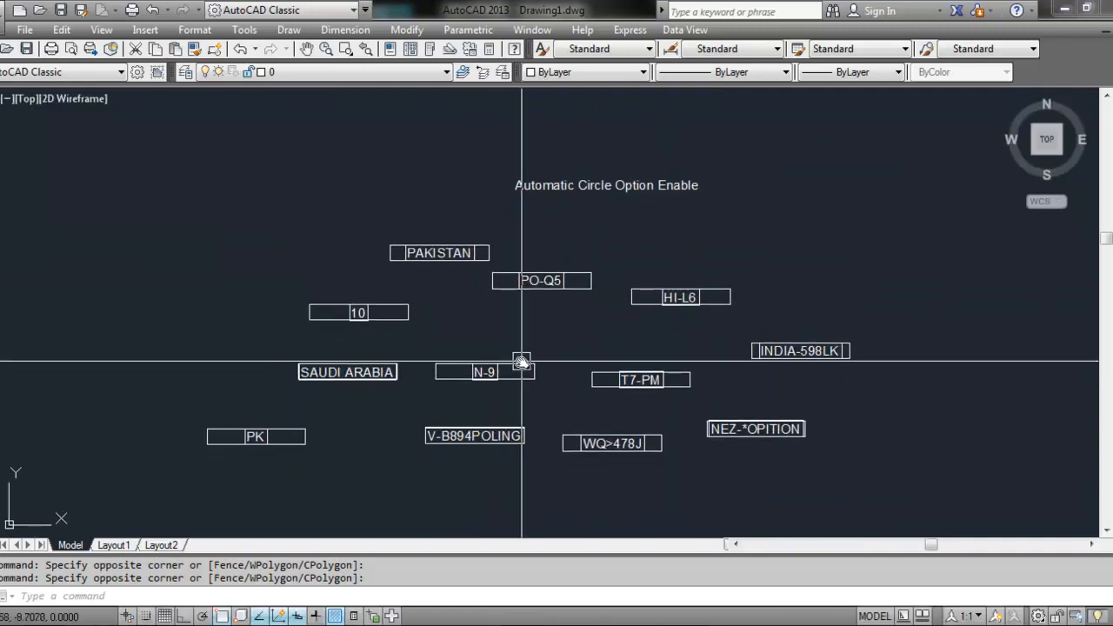